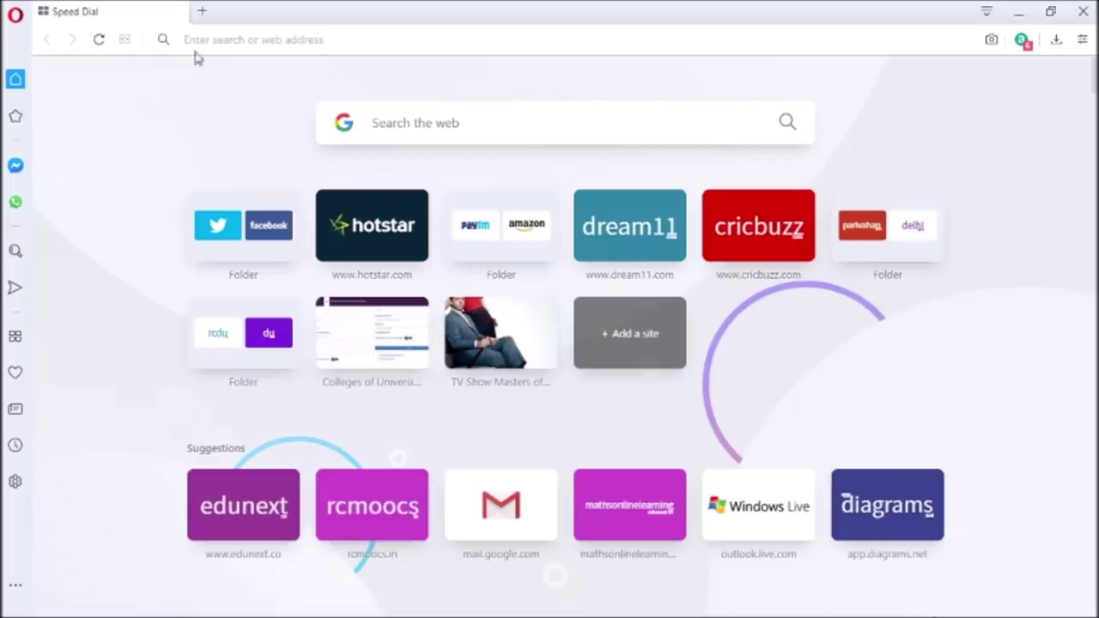
# Step: Open the Studio site at studio.edunext.co/home/
pyautogui.click(196, 40)
pyautogui.write('STU')
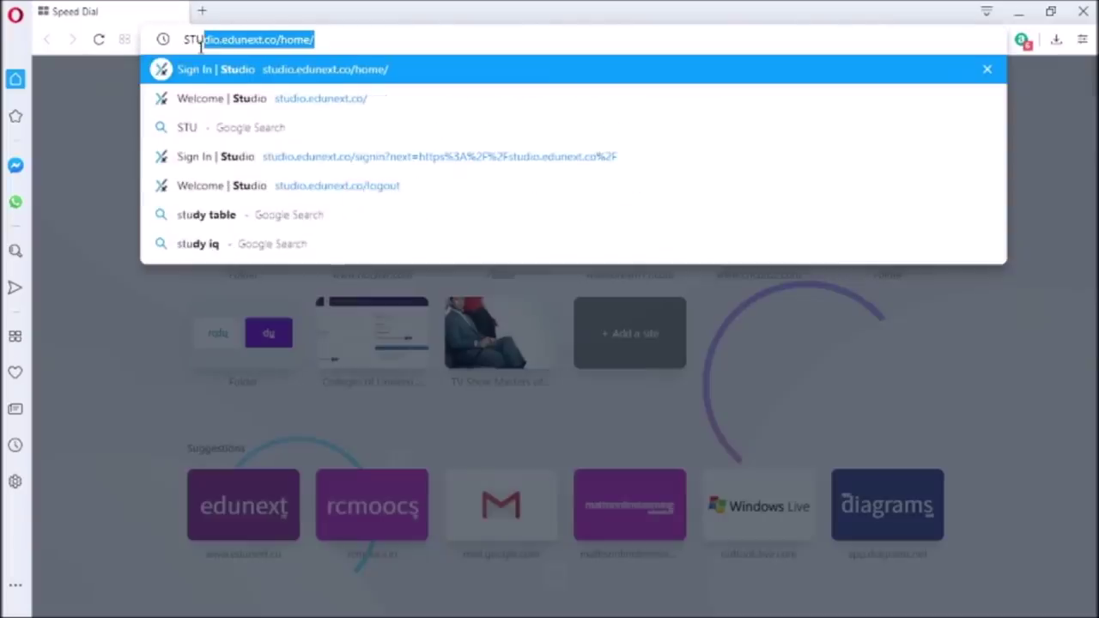
pyautogui.write('DIO.EDU')
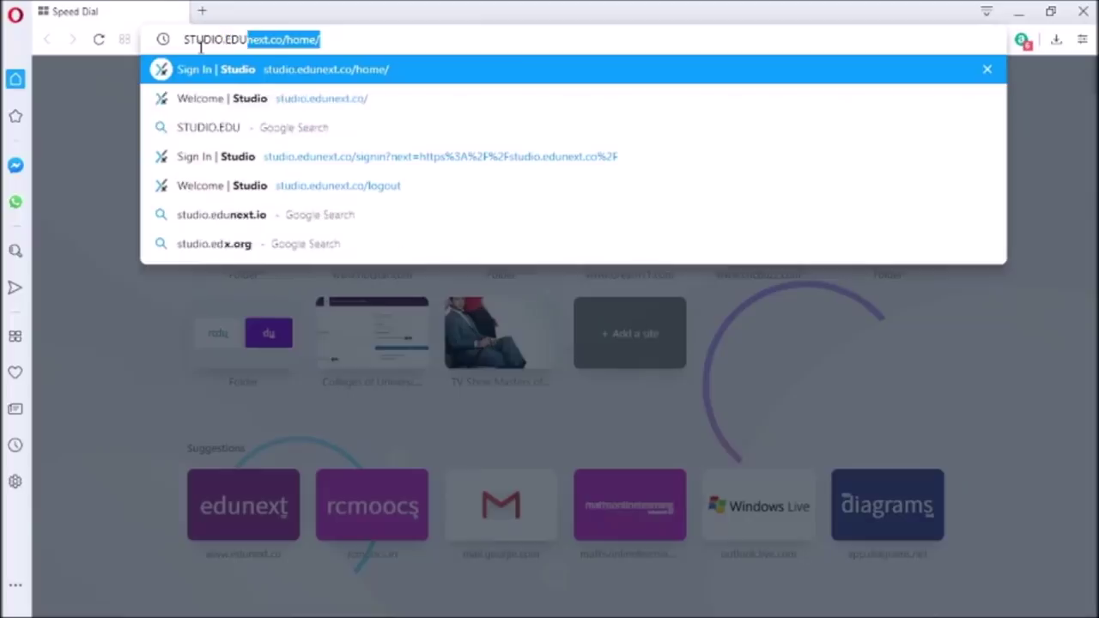
pyautogui.write('NEXT.CO')
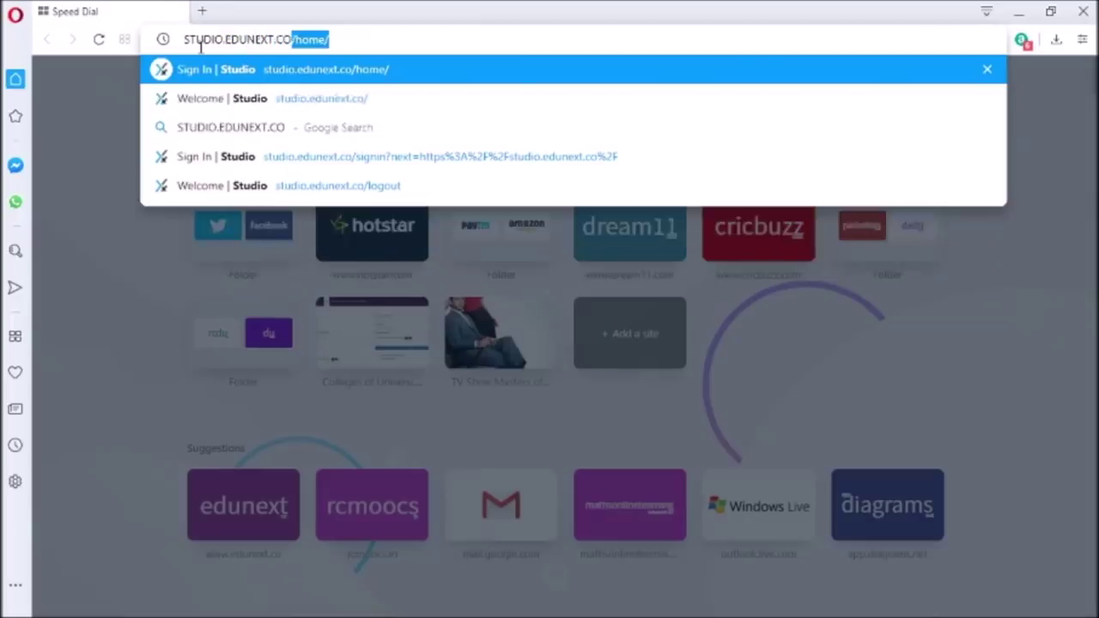
pyautogui.press('Return')
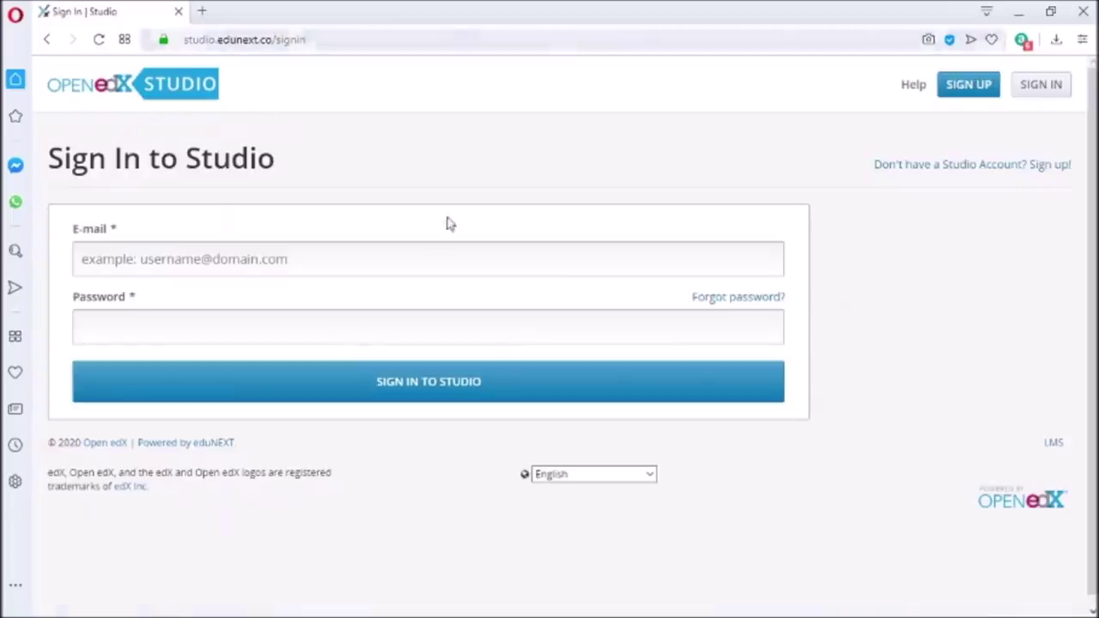
# Step: Fill in the account e-mail and password and sign in to Studio
pyautogui.click(400, 265)
pyautogui.click(295, 309)
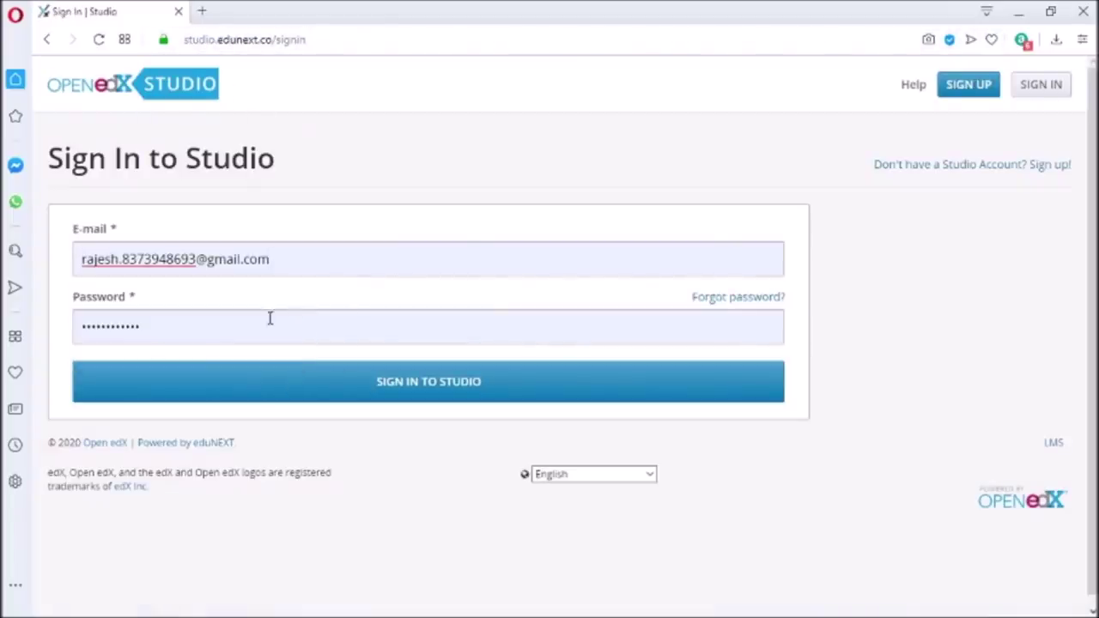
pyautogui.click(270, 319)
pyautogui.click(402, 385)
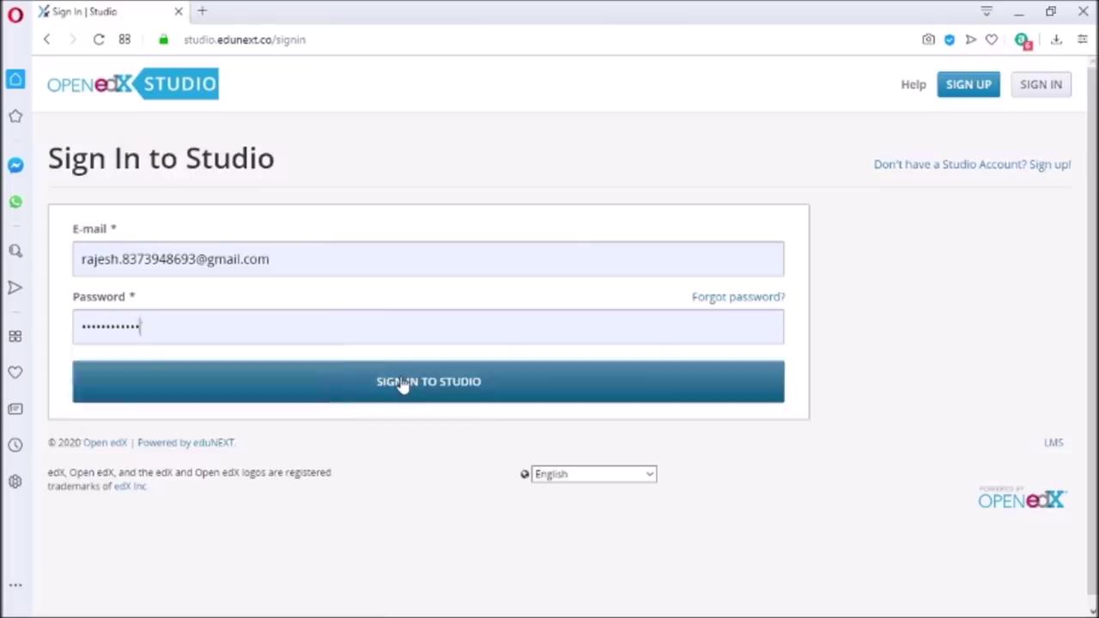
pyautogui.click(402, 383)
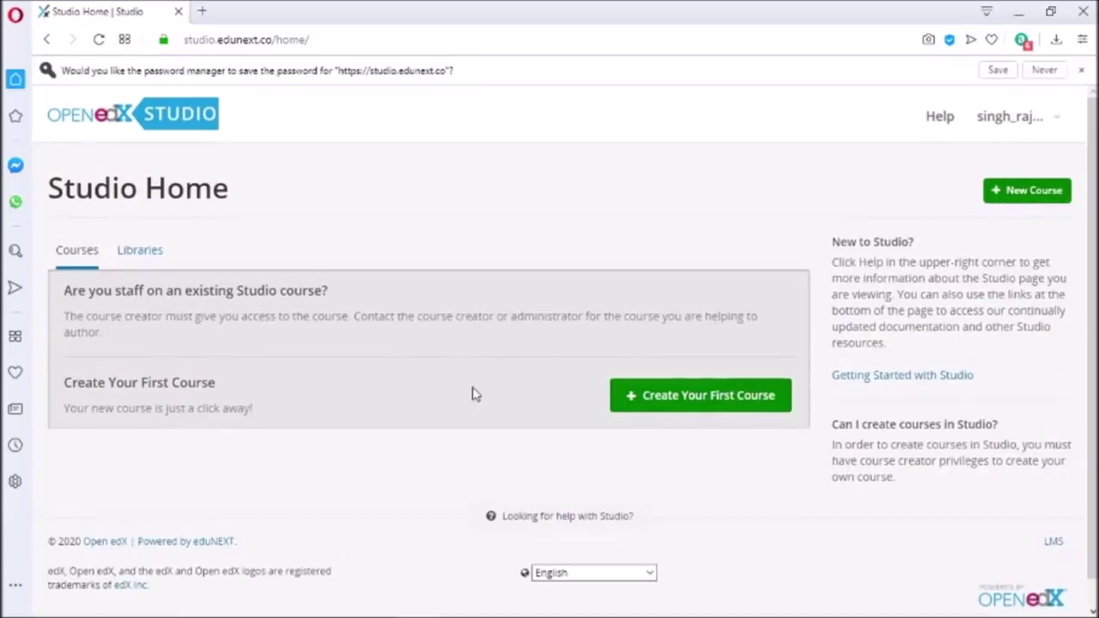
# Step: Start a new course and name it INTRODUCTION TO METRIC SPACES
pyautogui.click(672, 397)
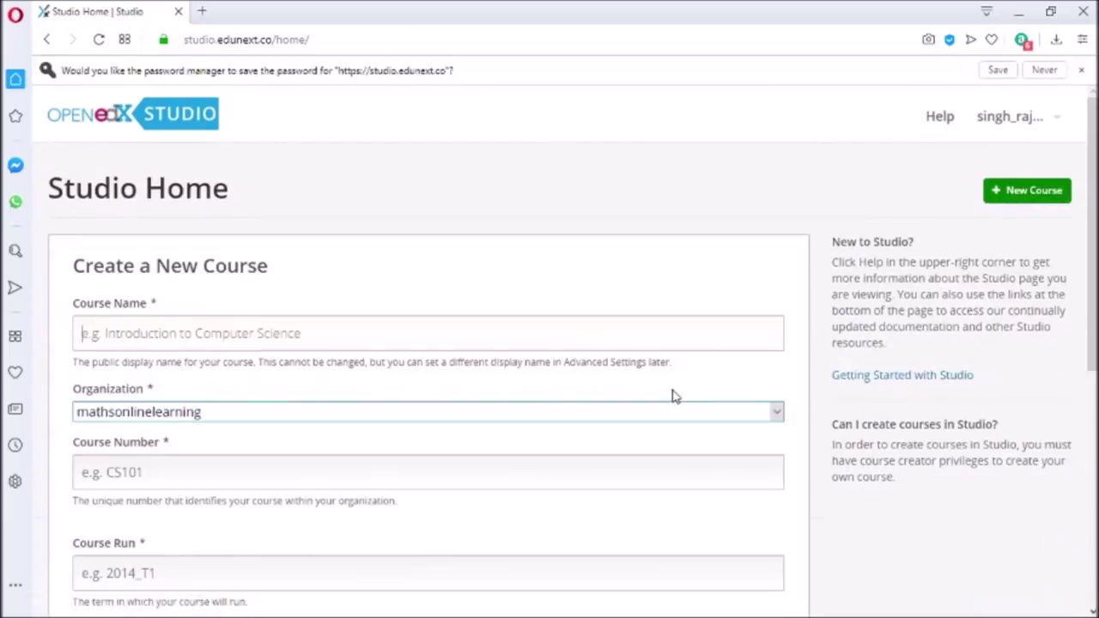
pyautogui.click(534, 329)
pyautogui.write('INTRODUCT')
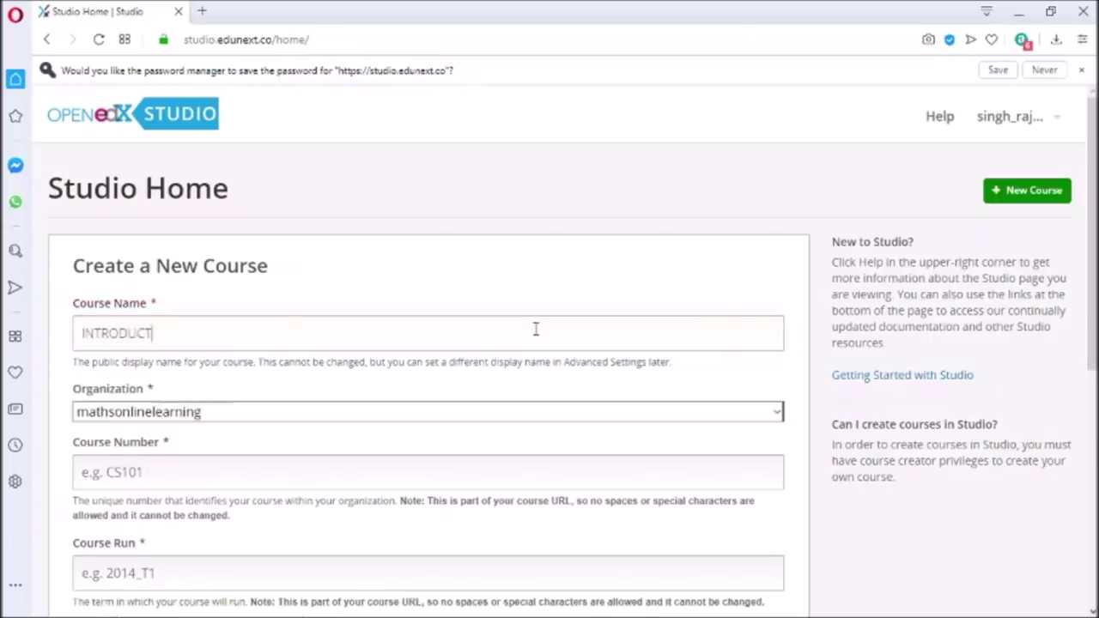
pyautogui.write('ION TO METRIC ')
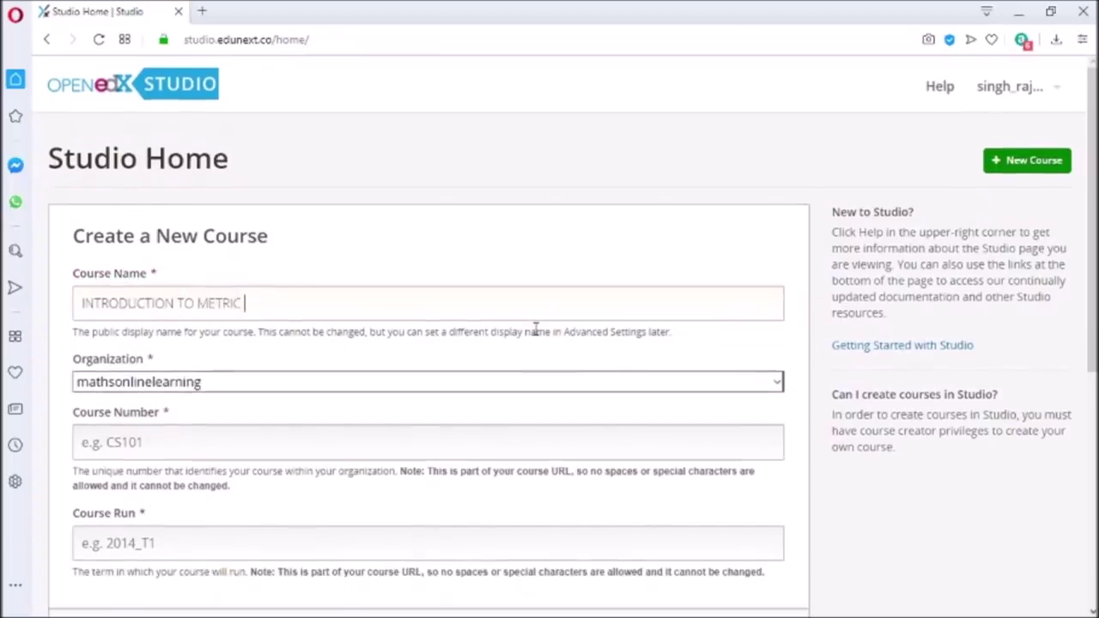
pyautogui.write('SPACES')
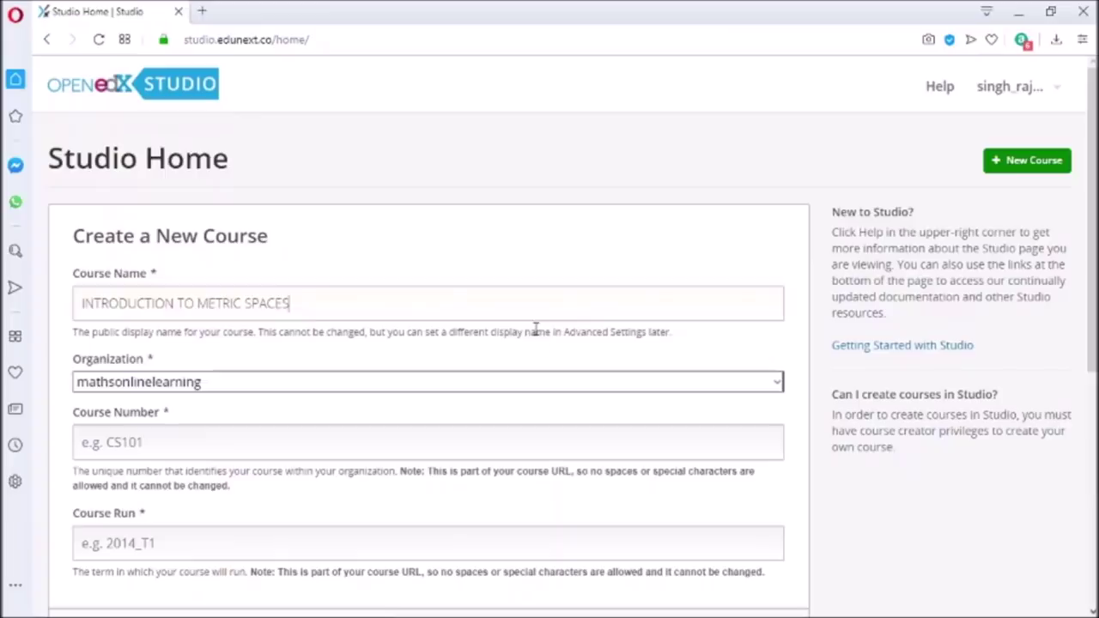
# Step: Keep mathsonlinelearning as the organization and set the course number to BMATHS511
pyautogui.click(550, 385)
pyautogui.click(549, 385)
pyautogui.click(491, 441)
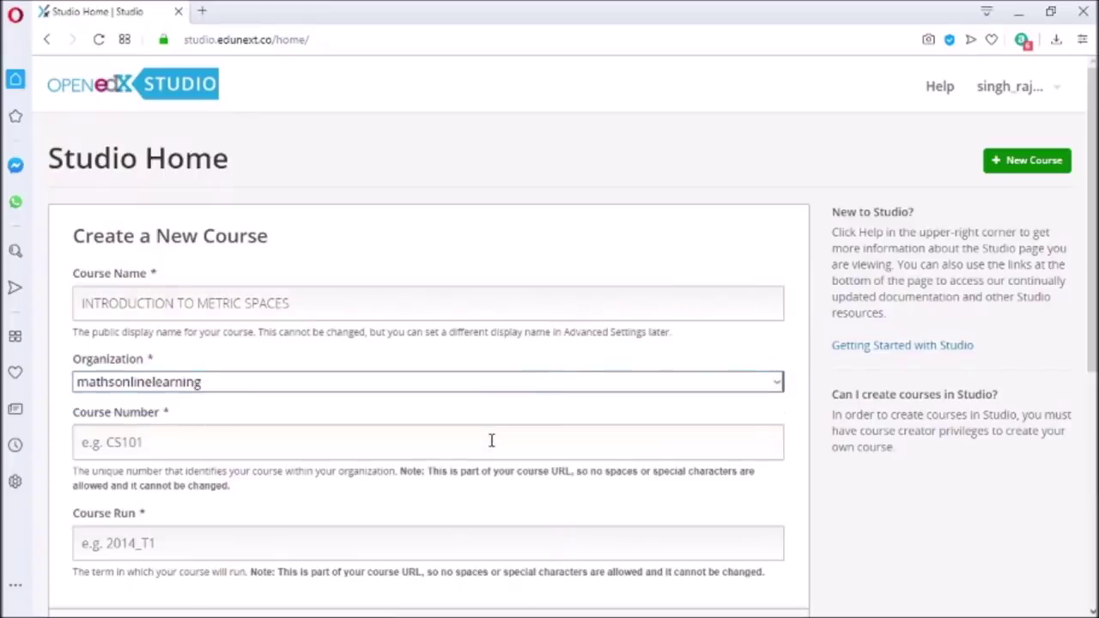
pyautogui.write('BMATH511')
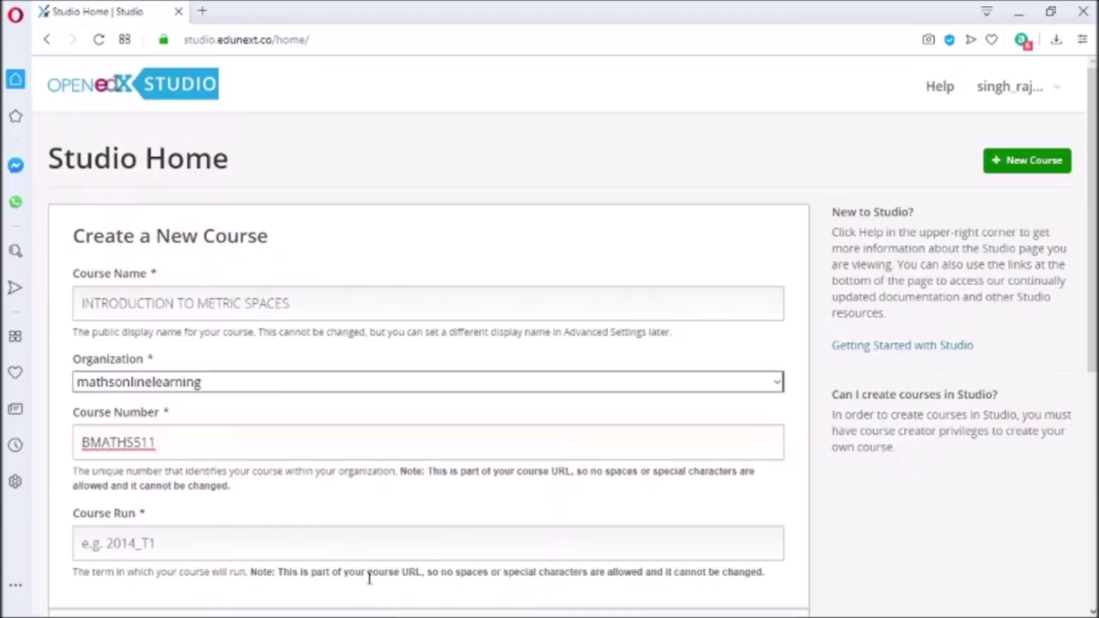
# Step: Set the course run to 2020_5 and create the course
pyautogui.click(317, 541)
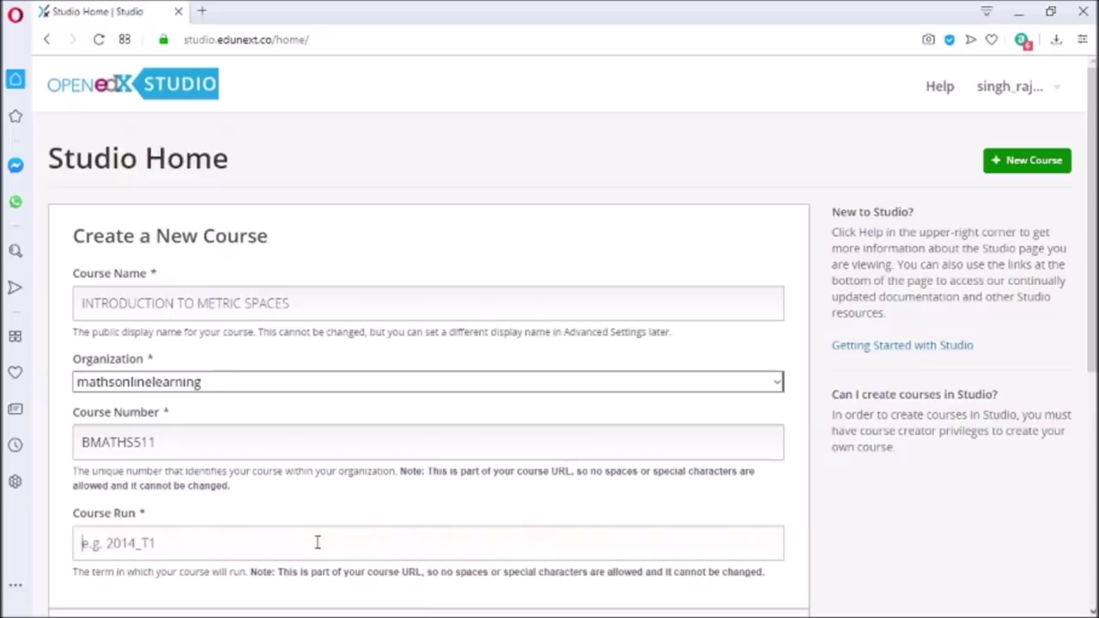
pyautogui.write('2020')
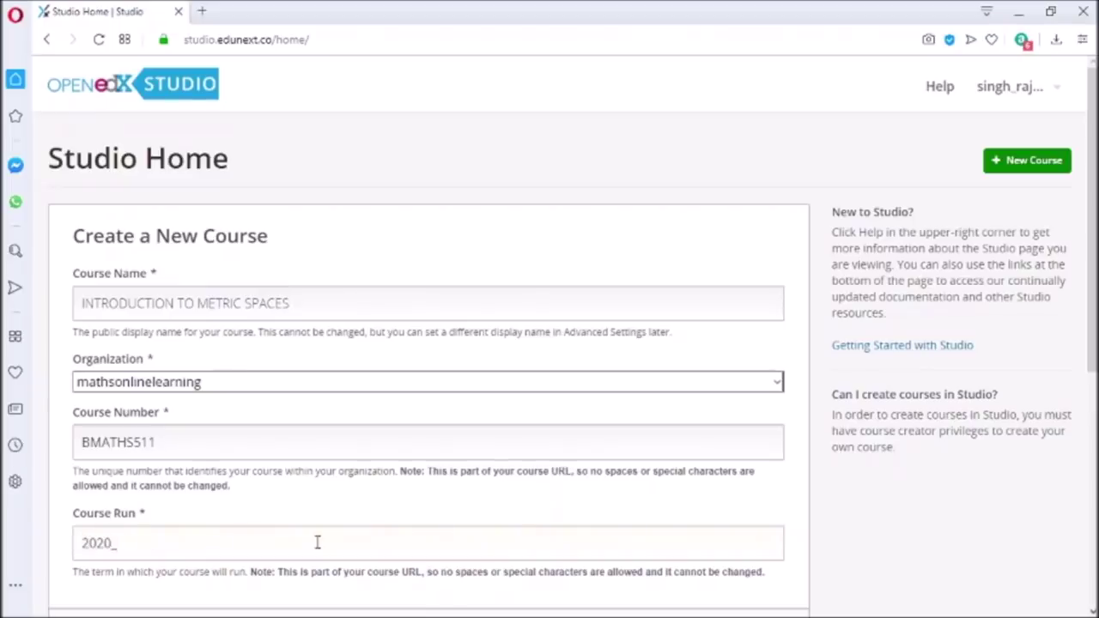
pyautogui.write('_5')
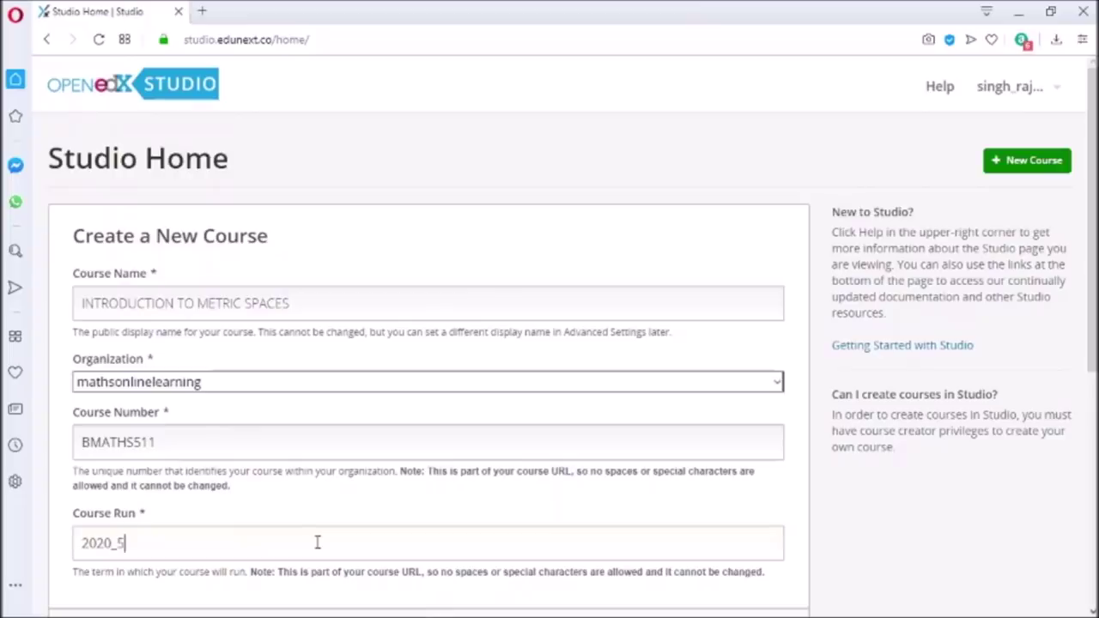
pyautogui.scroll(-1, 566, 335)
pyautogui.scroll(-3, 853, 355)
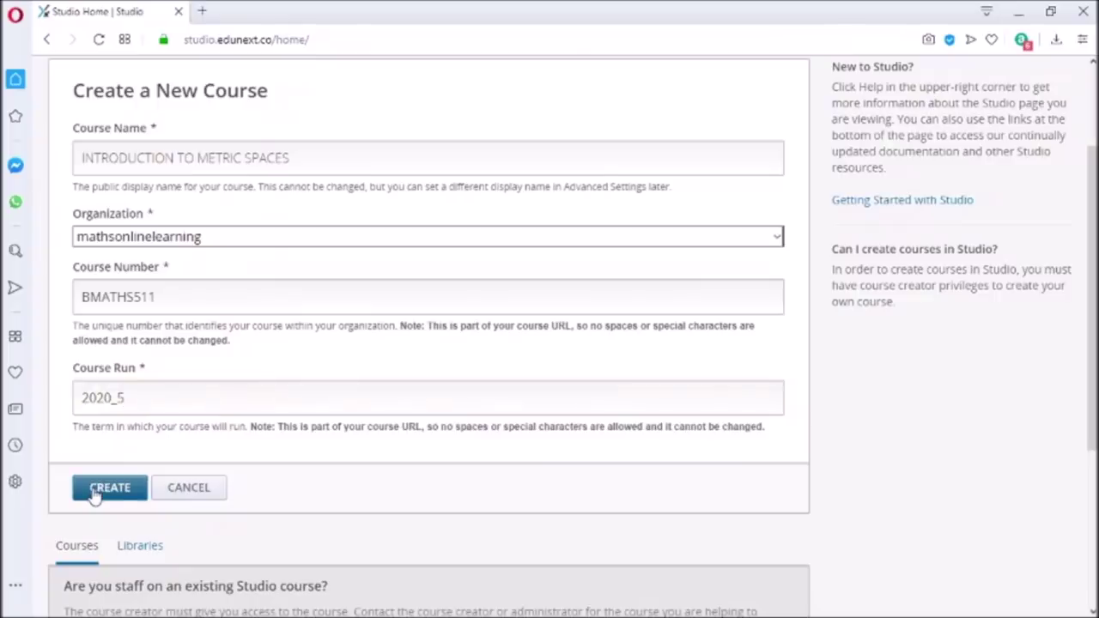
pyautogui.click(94, 496)
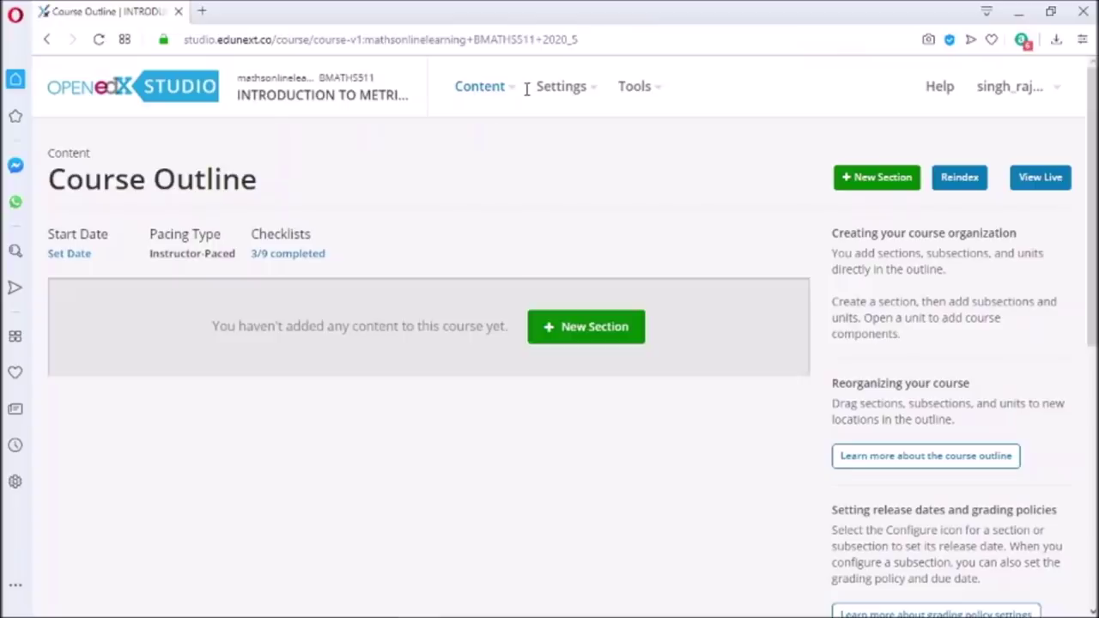
# Step: View the course's Updates page and its Pages list
pyautogui.click(486, 86)
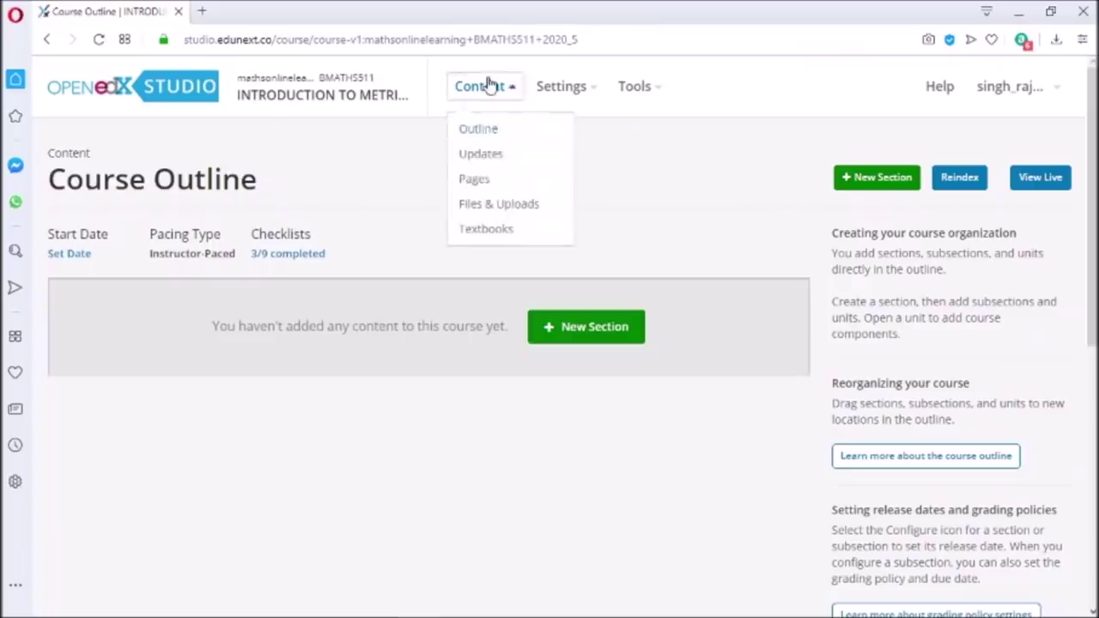
pyautogui.click(495, 156)
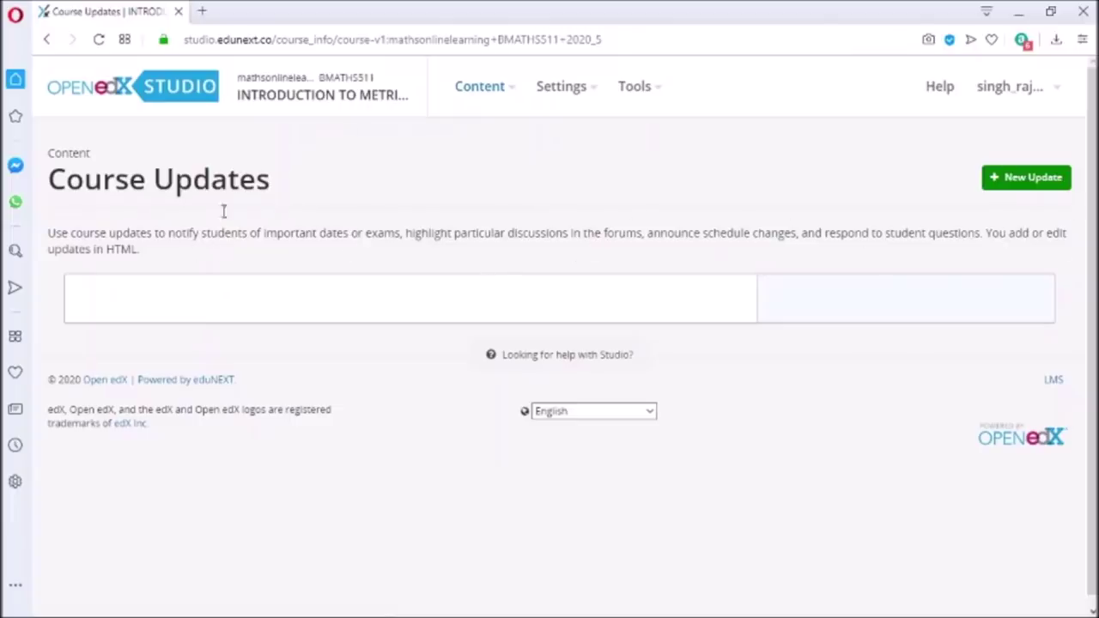
pyautogui.click(495, 99)
pyautogui.click(487, 181)
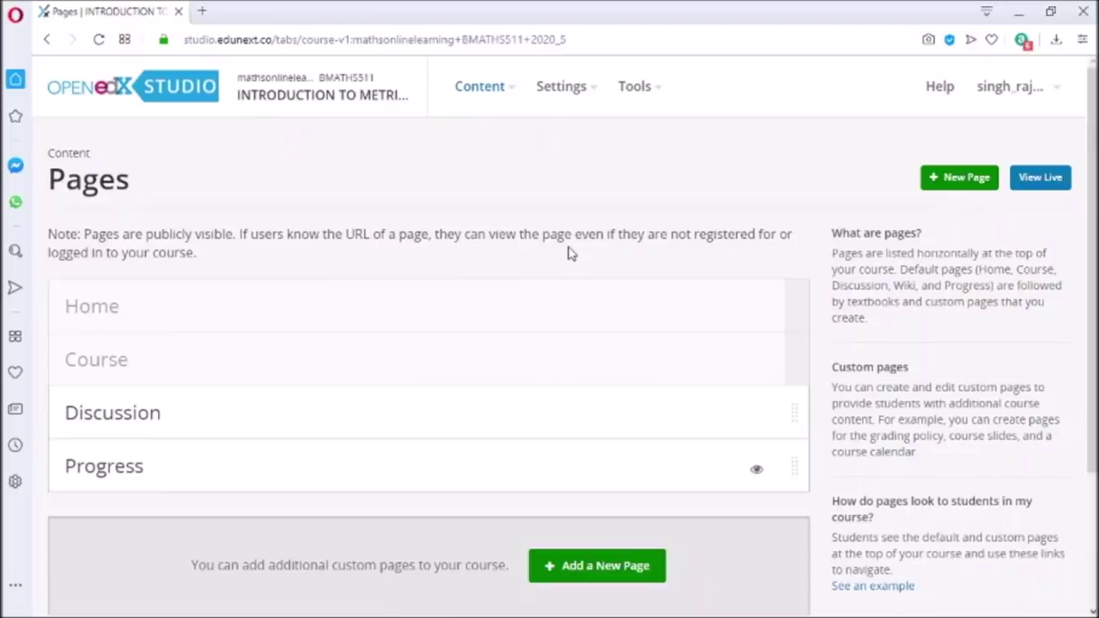
# Step: Start the course's first textbook, name it INTRODUCTION TO METRIC SPACES, and go to its chapter name
pyautogui.click(490, 89)
pyautogui.click(503, 175)
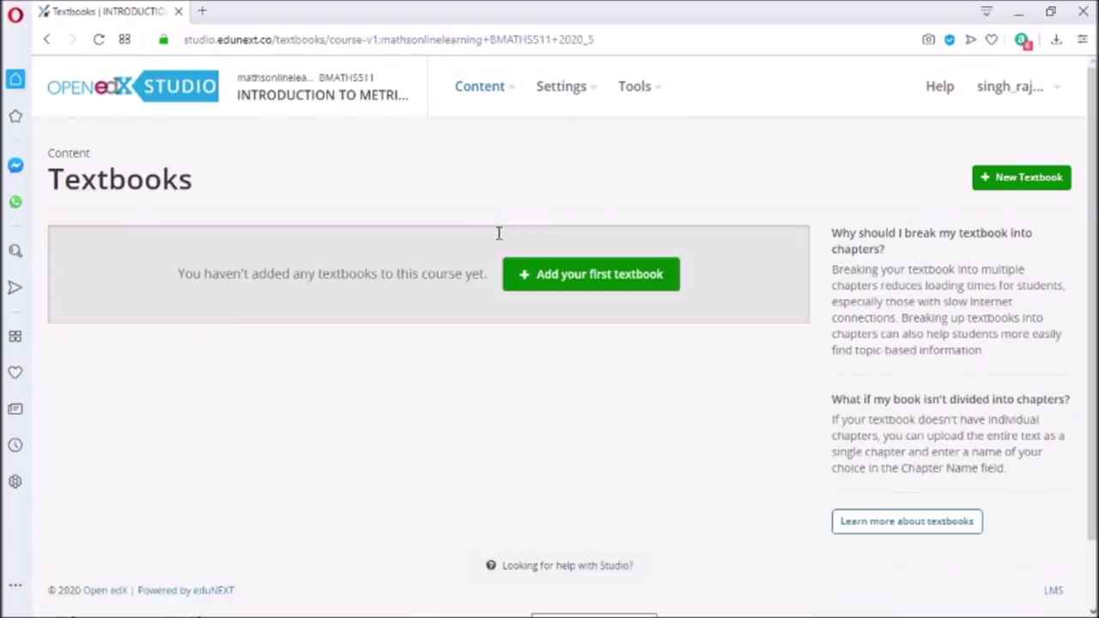
pyautogui.click(535, 274)
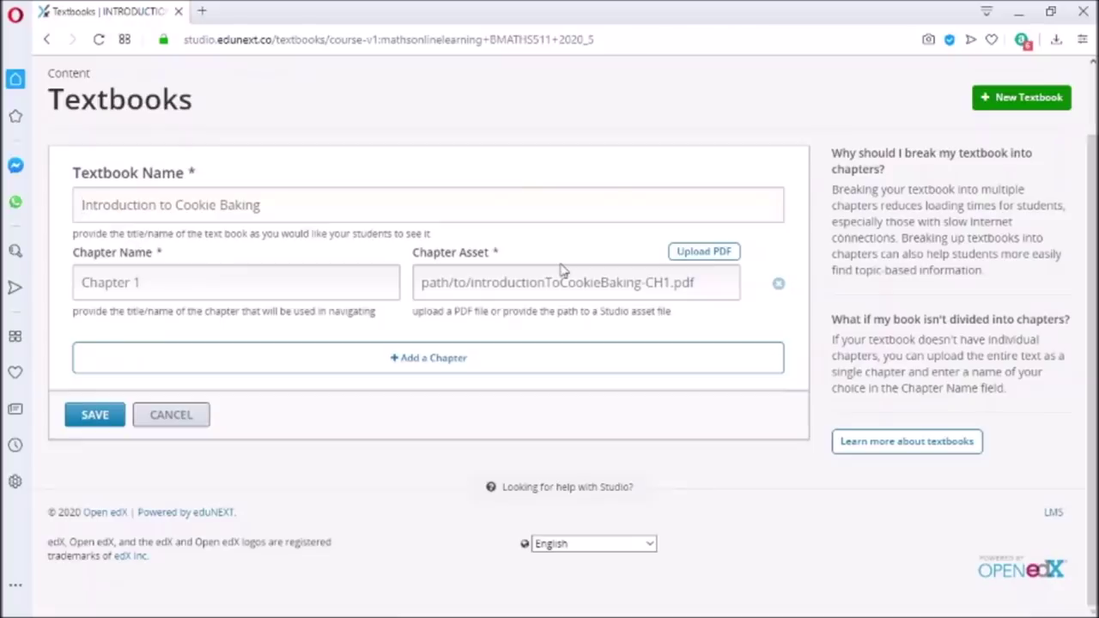
pyautogui.write('INTRODUC')
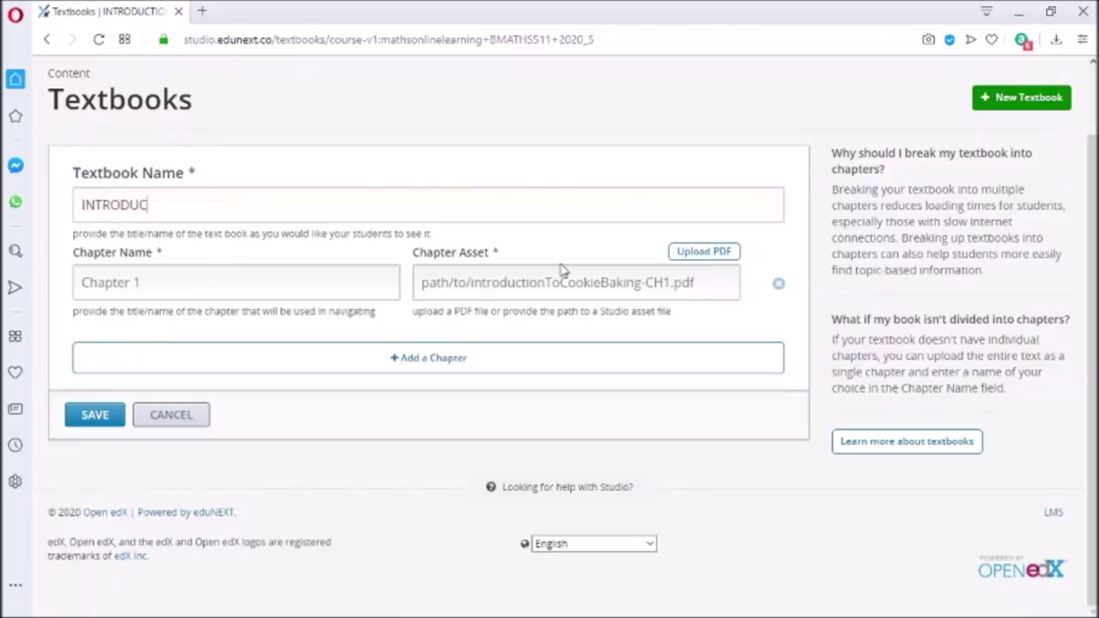
pyautogui.write('TION TO METRIC SPACES')
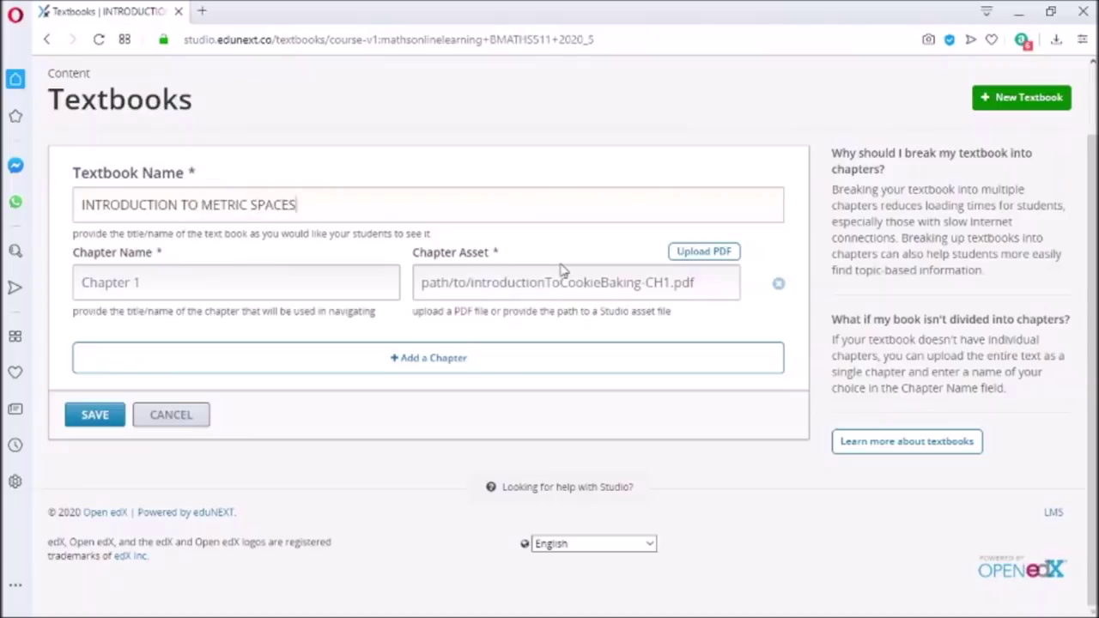
pyautogui.click(219, 283)
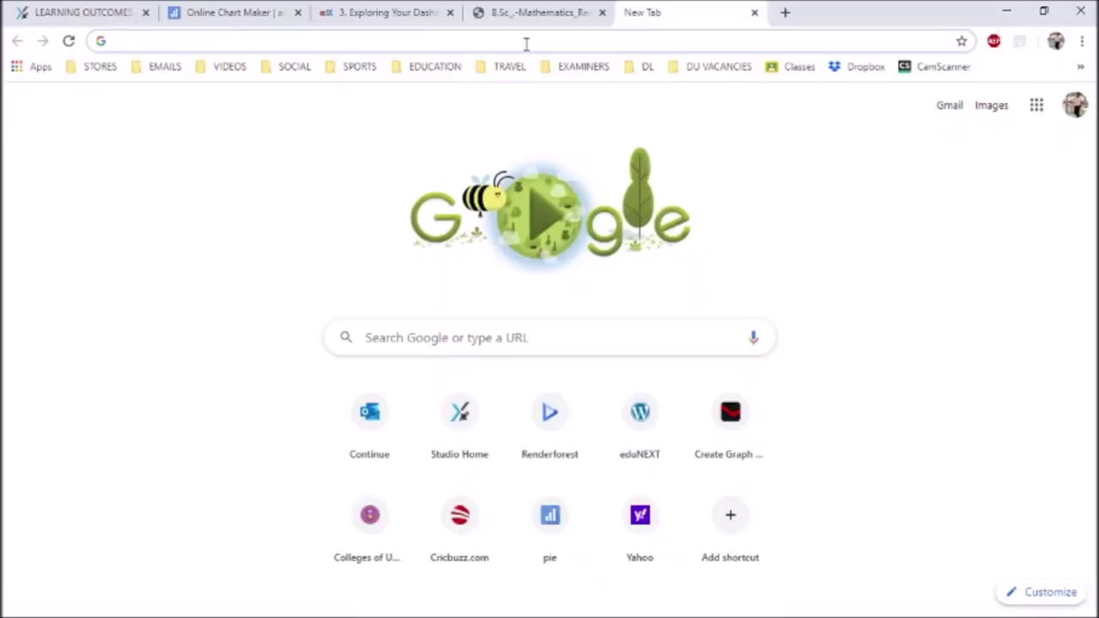
pyautogui.write('https://www.ilovepdf.com/split_pdf')
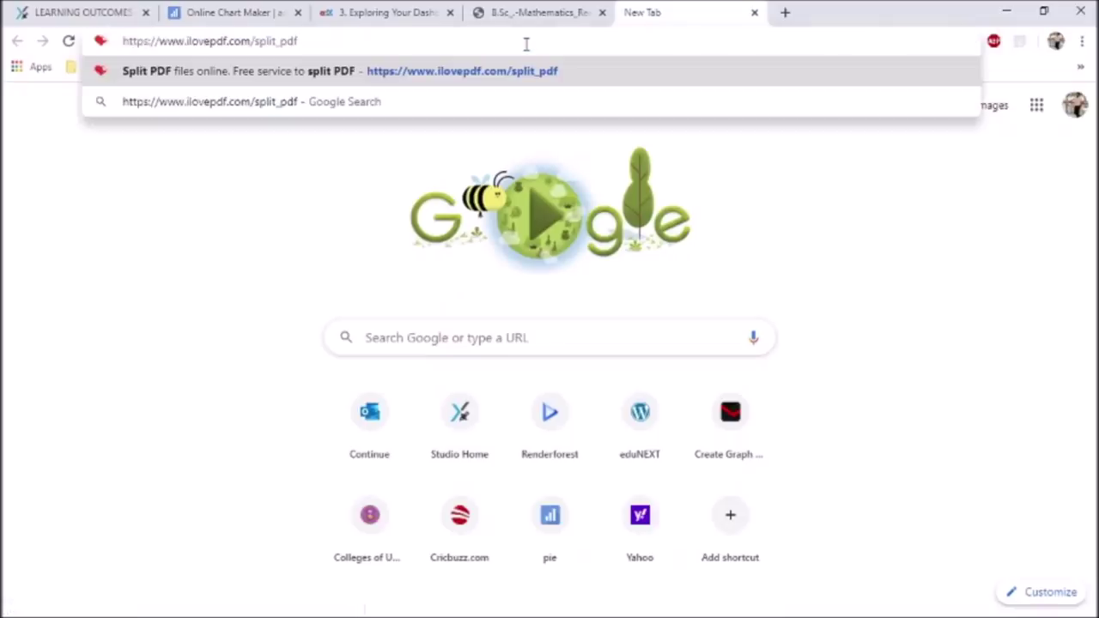
pyautogui.press('Return')
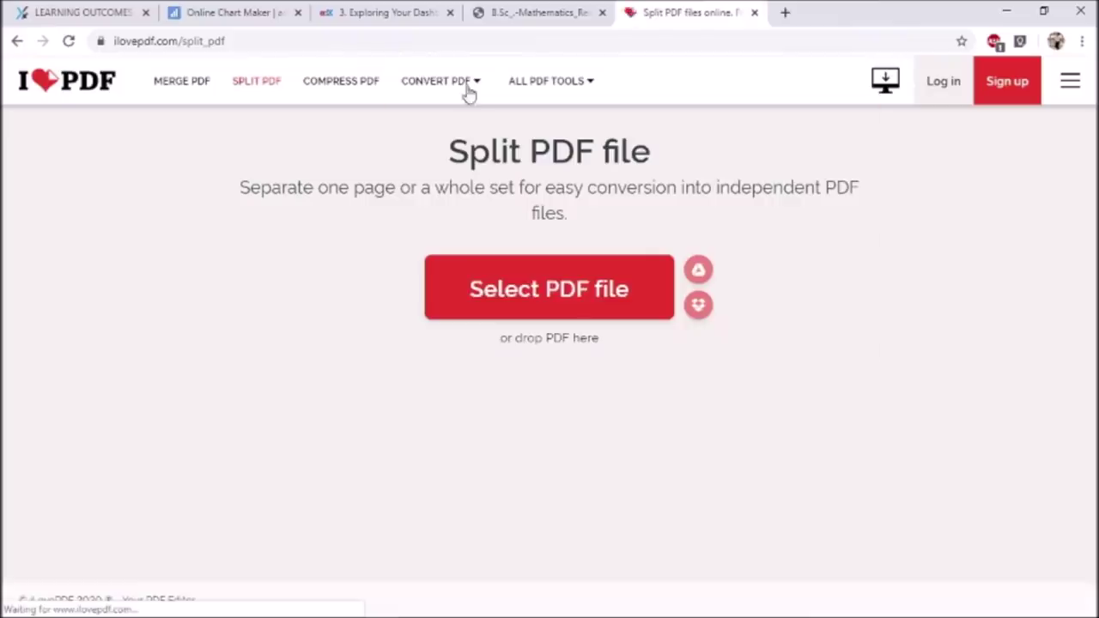
pyautogui.moveTo(453, 109)
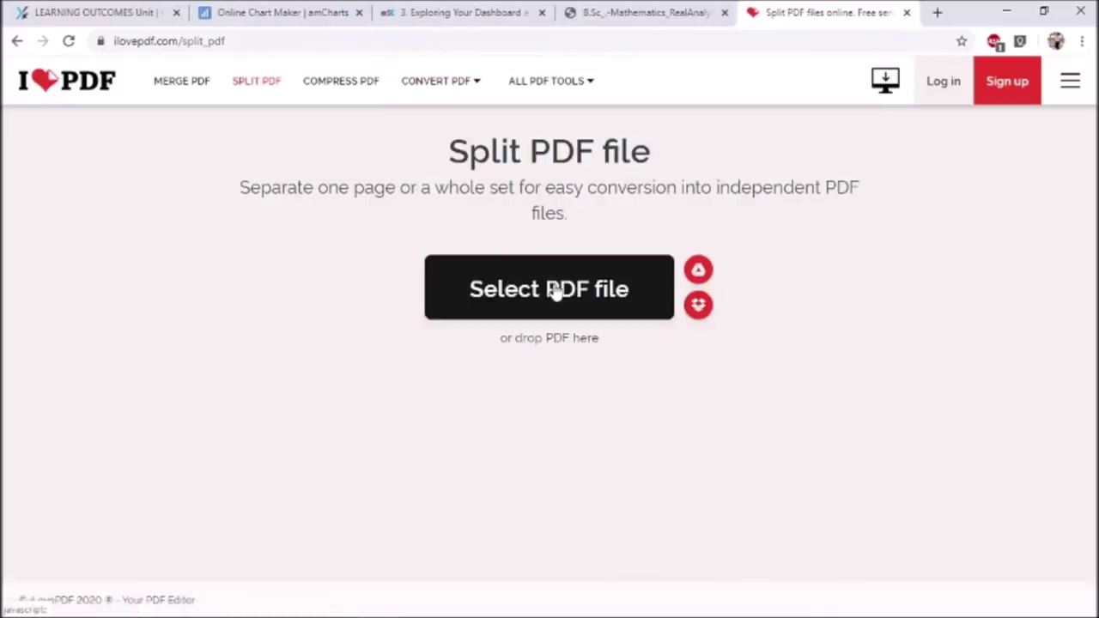
# Step: Load the Metric Spaces book PDF from the PDF BOOK > ANALYSIS > Metric Spaces folder on LENOVO (D:) for splitting
pyautogui.click(554, 292)
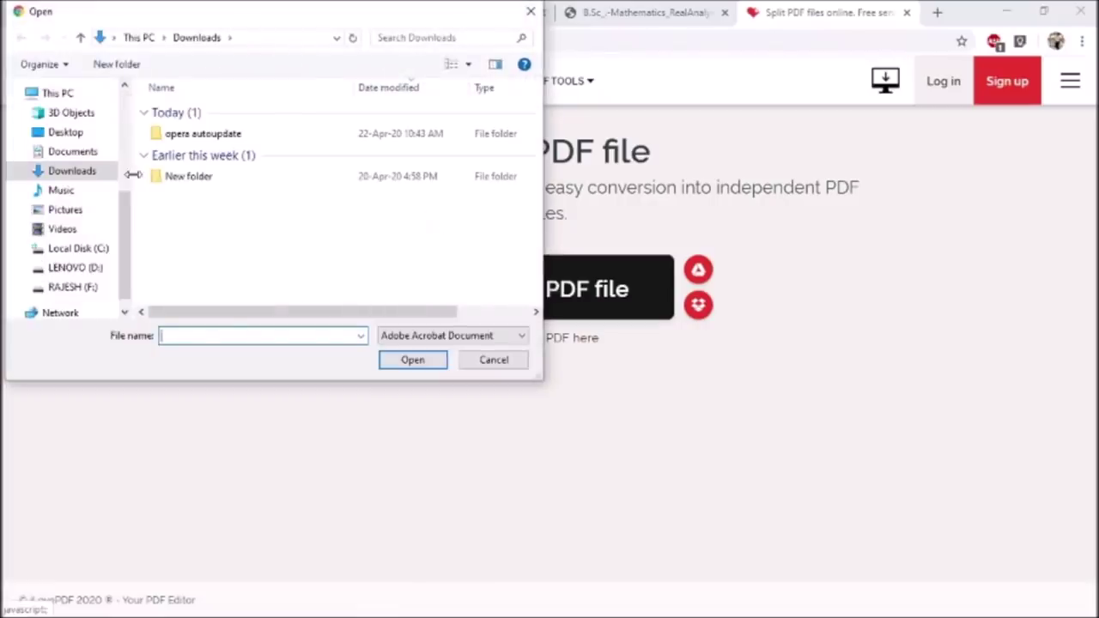
pyautogui.click(86, 270)
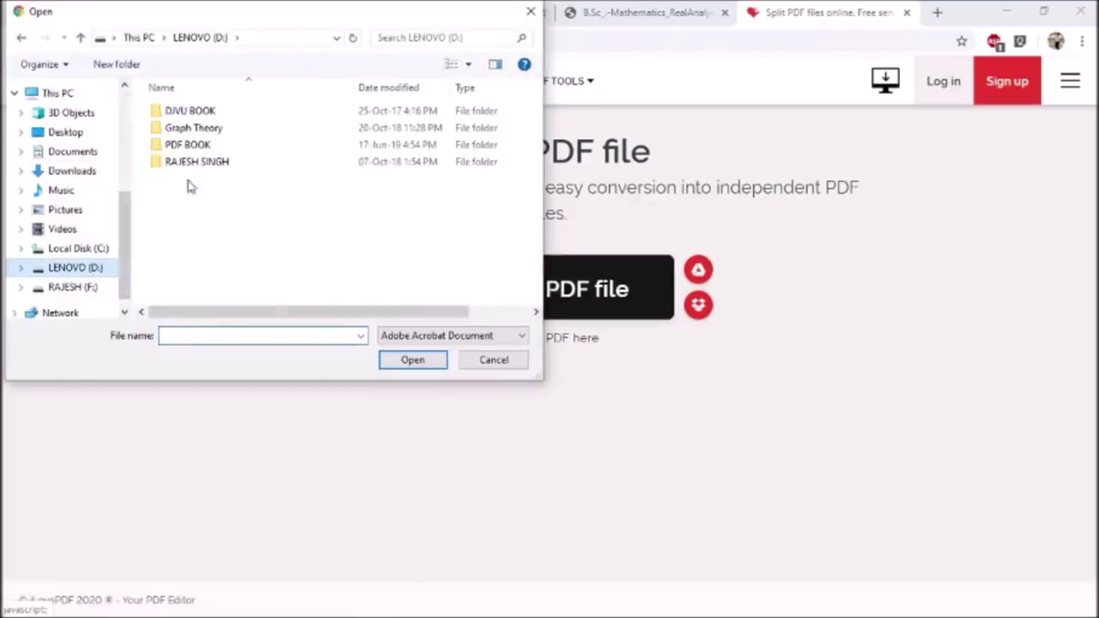
pyautogui.doubleClick(196, 145)
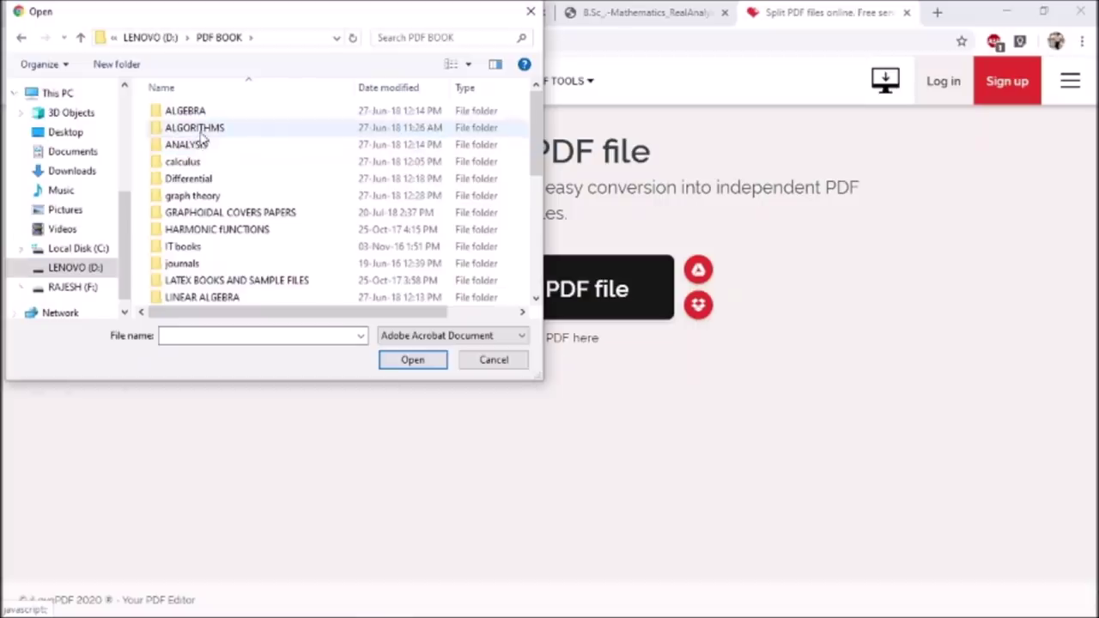
pyautogui.doubleClick(197, 145)
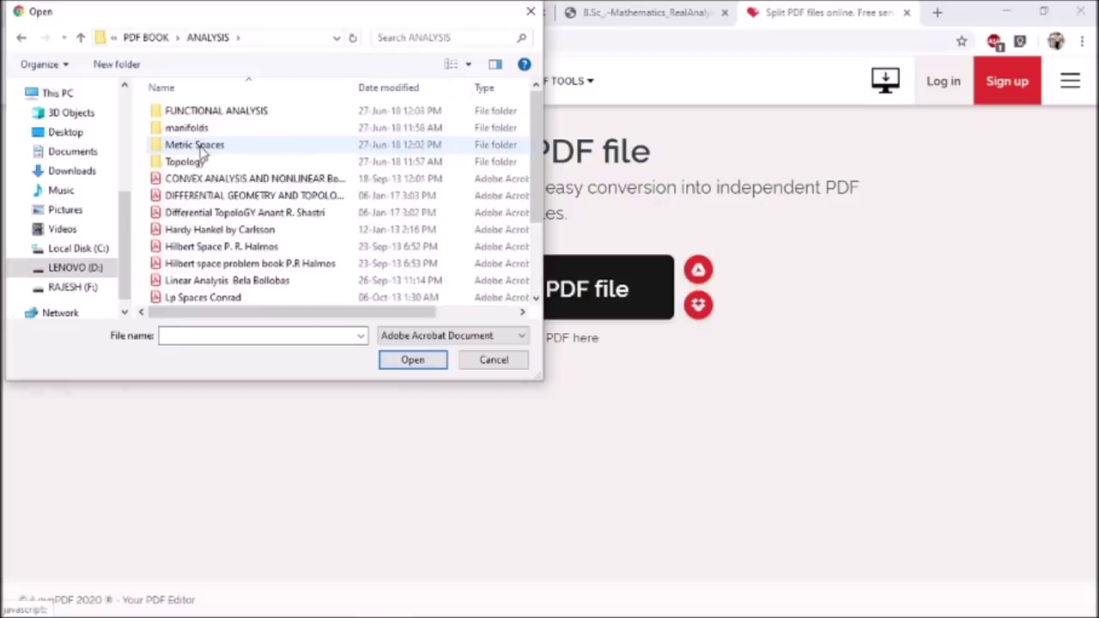
pyautogui.doubleClick(200, 145)
pyautogui.doubleClick(213, 128)
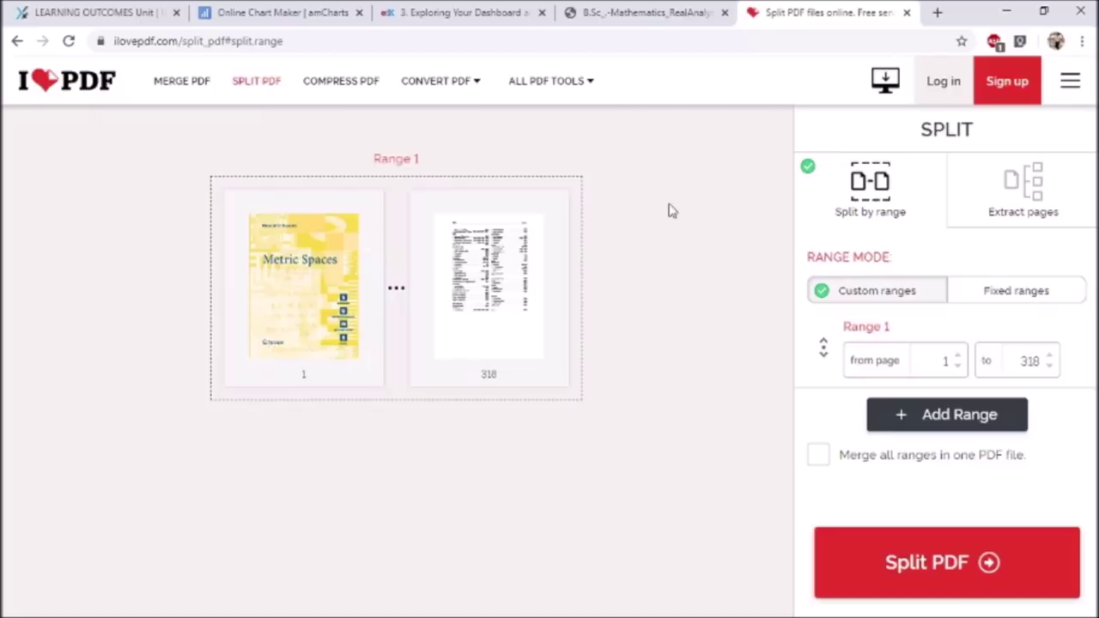
# Step: Set the first split range to run from page 20 to page 39
pyautogui.click(944, 362)
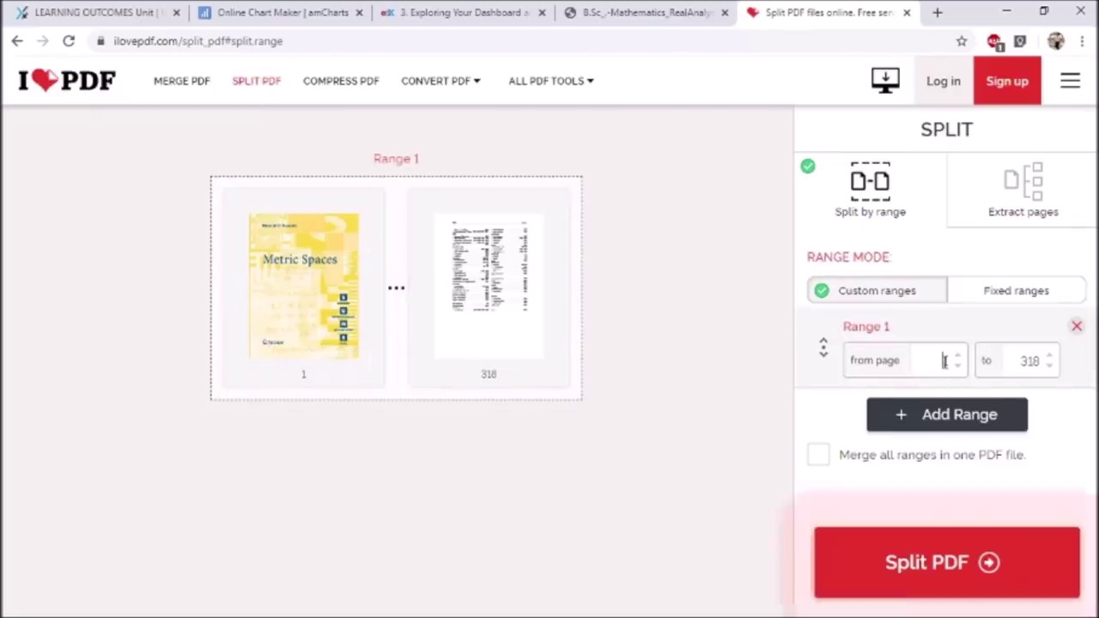
pyautogui.press('BackSpace')
pyautogui.write('21')
pyautogui.press('BackSpace')
pyautogui.write('0')
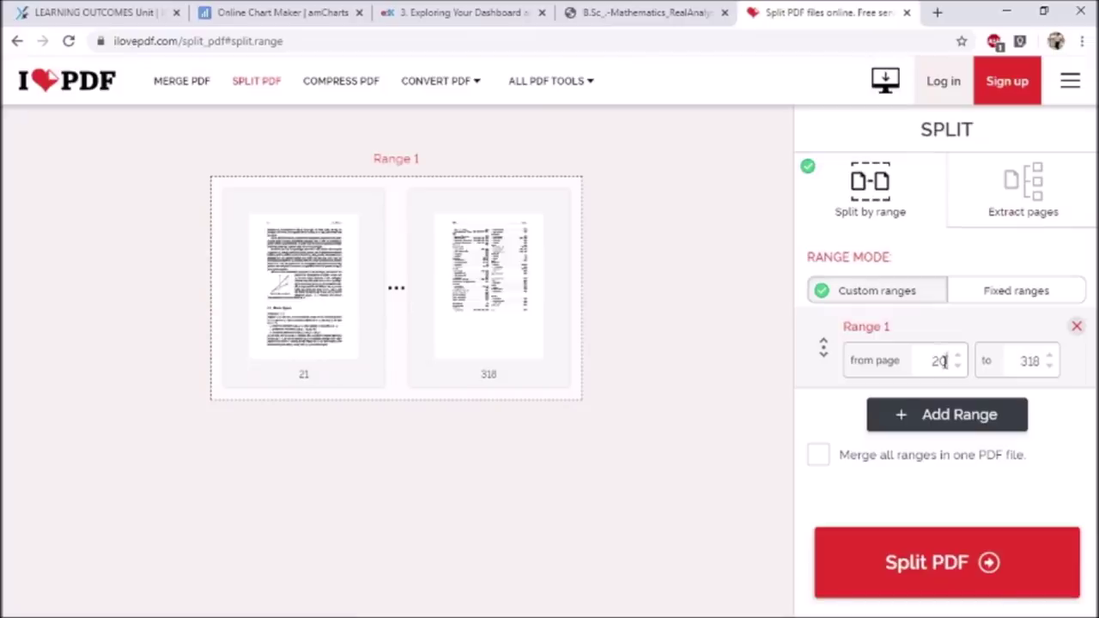
pyautogui.doubleClick(1020, 361)
pyautogui.press('BackSpace')
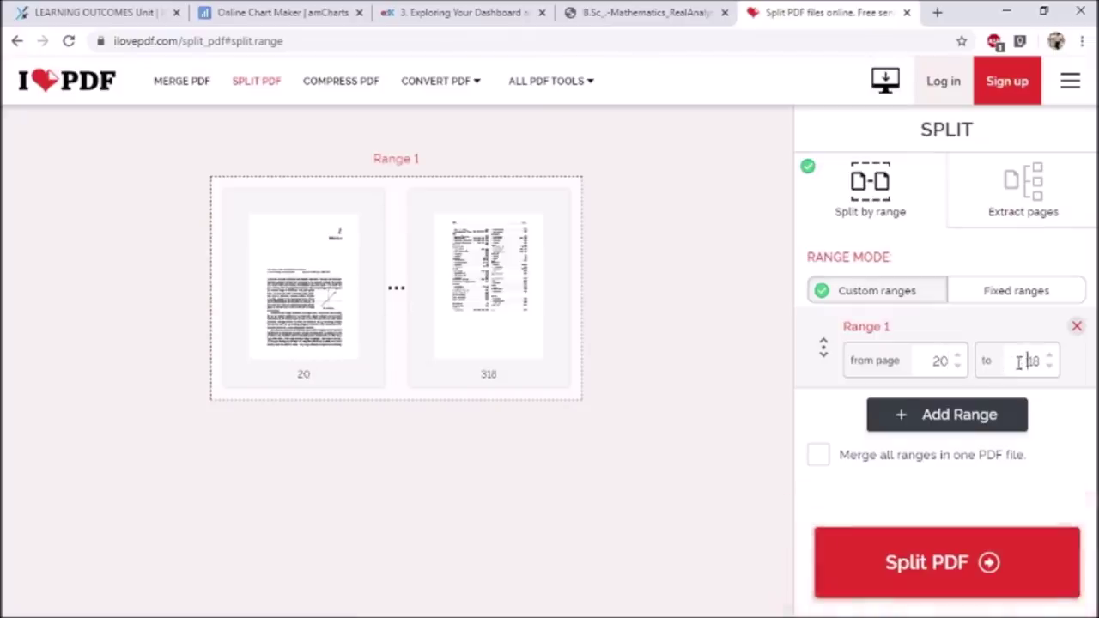
pyautogui.write('39')
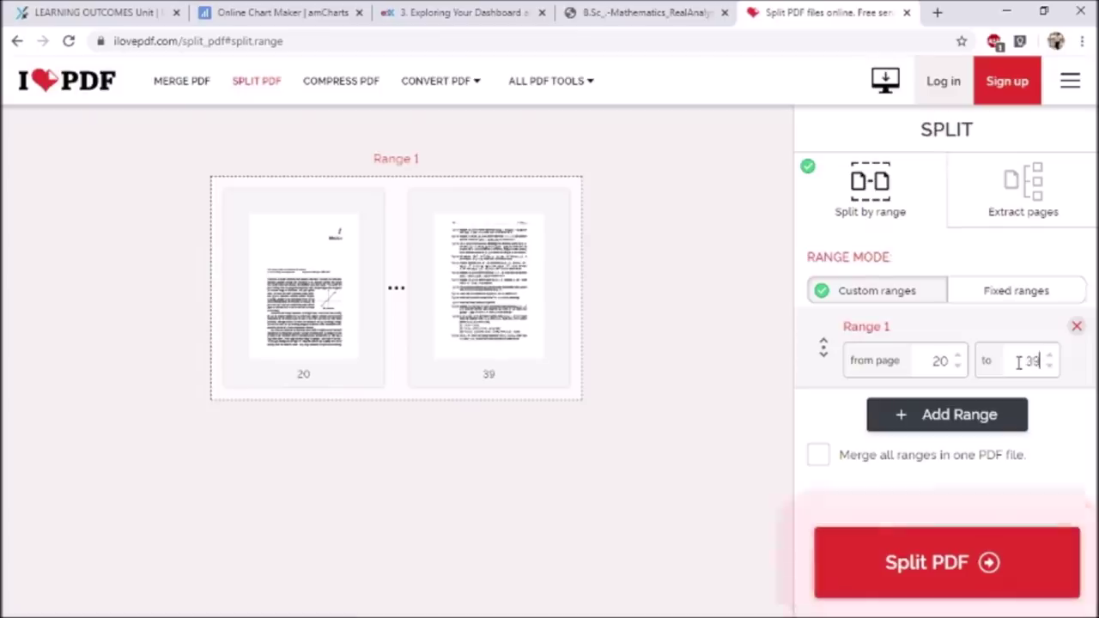
# Step: Add a second split range from page 40 to 53, checking in Acrobat Reader where chapter 3, Boundary, starts
pyautogui.click(969, 415)
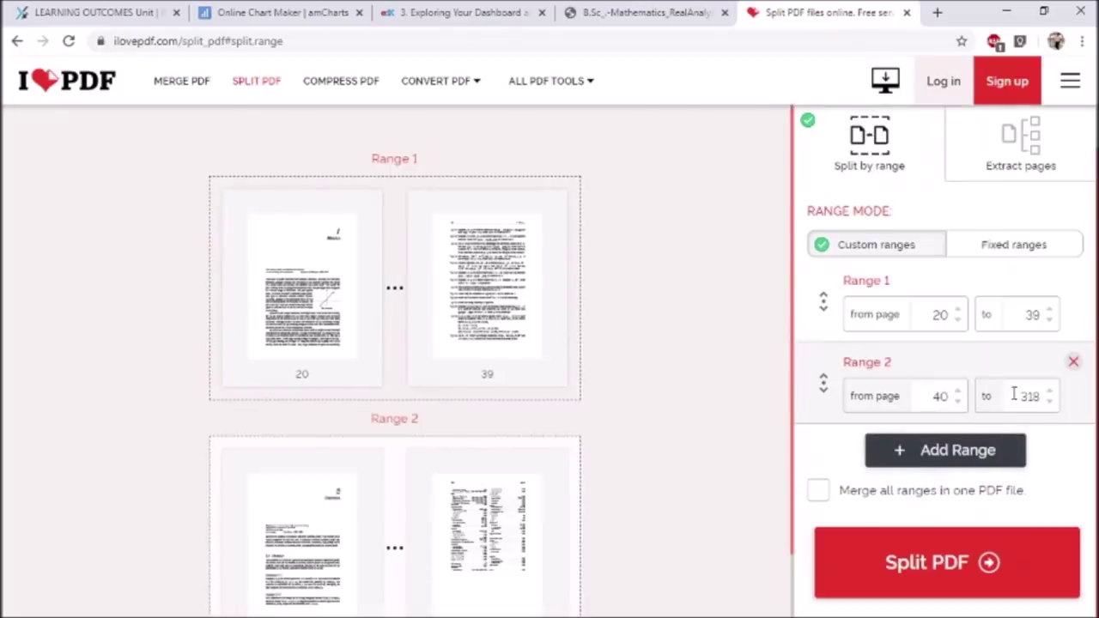
pyautogui.moveTo(489, 608)
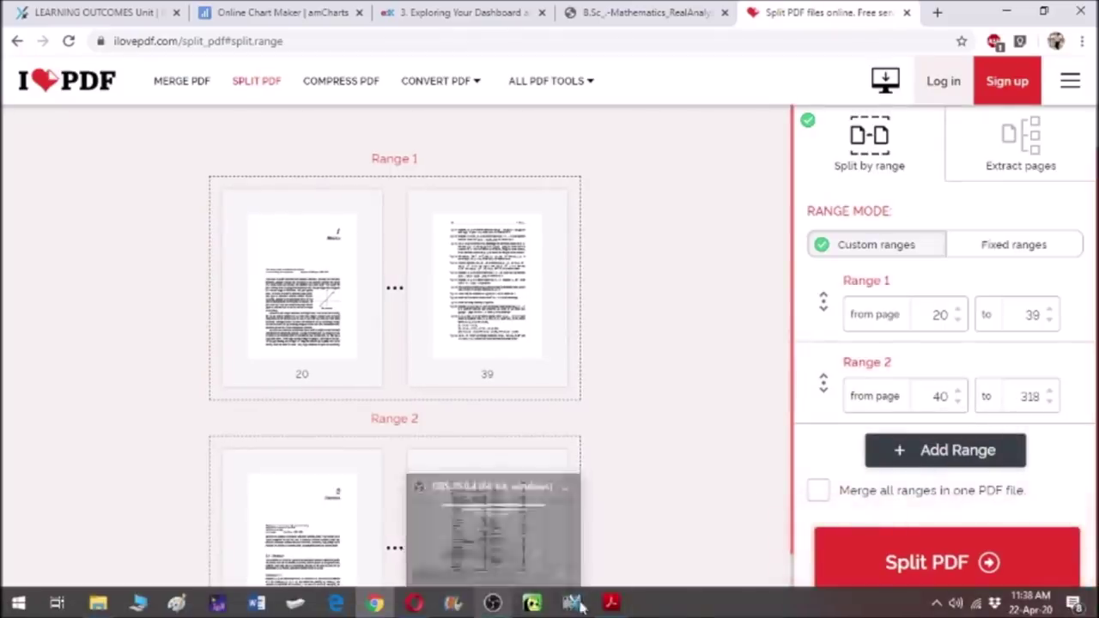
pyautogui.click(611, 603)
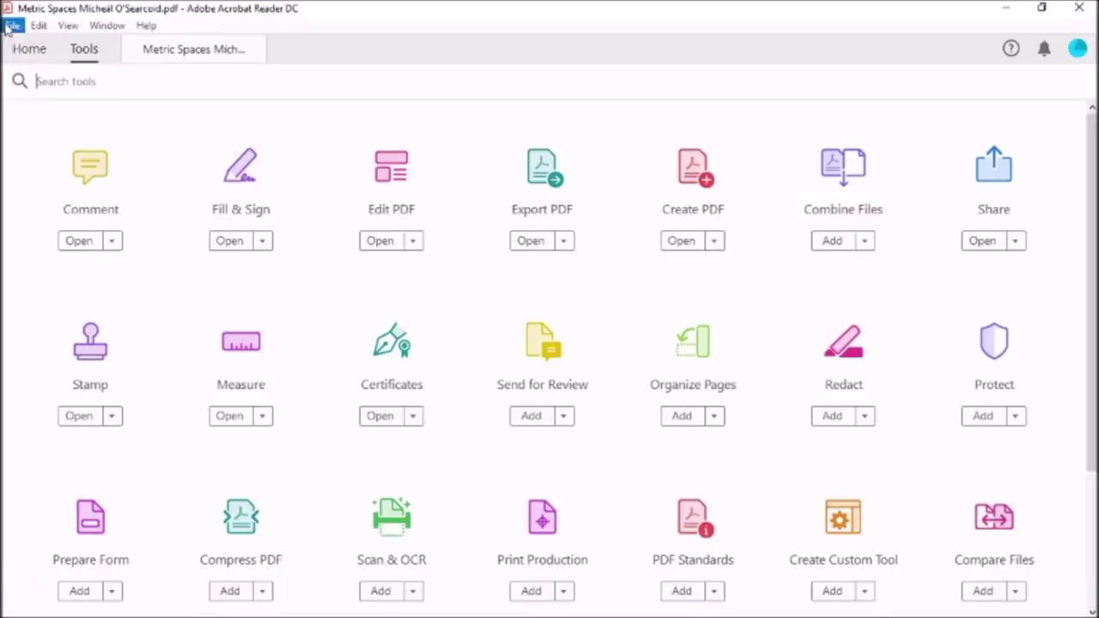
pyautogui.click(157, 50)
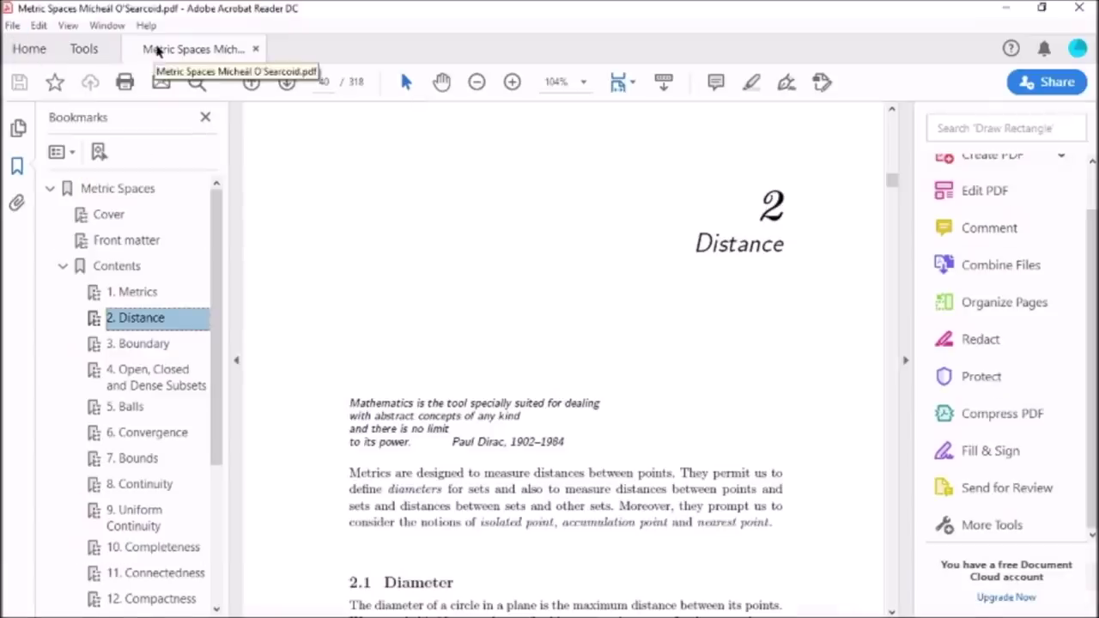
pyautogui.click(157, 348)
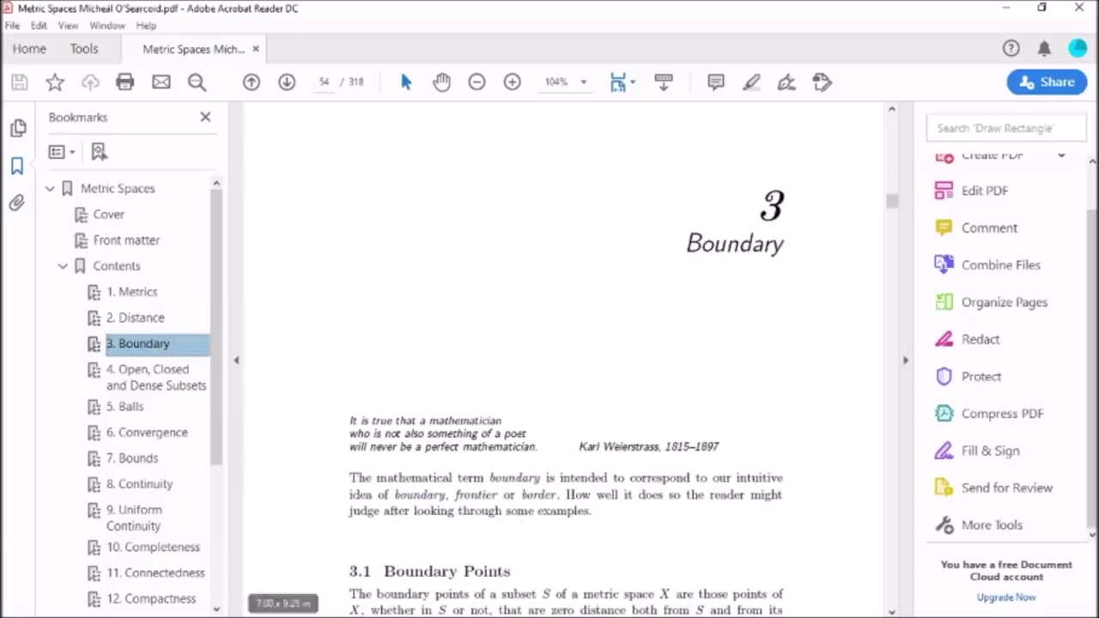
pyautogui.click(374, 607)
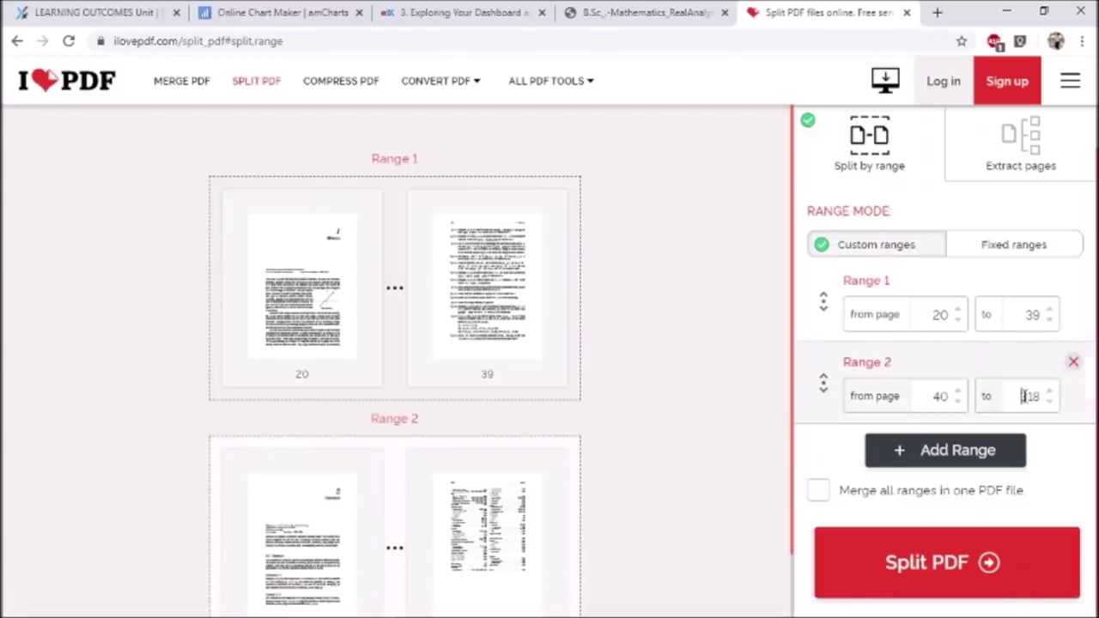
pyautogui.press('BackSpace')
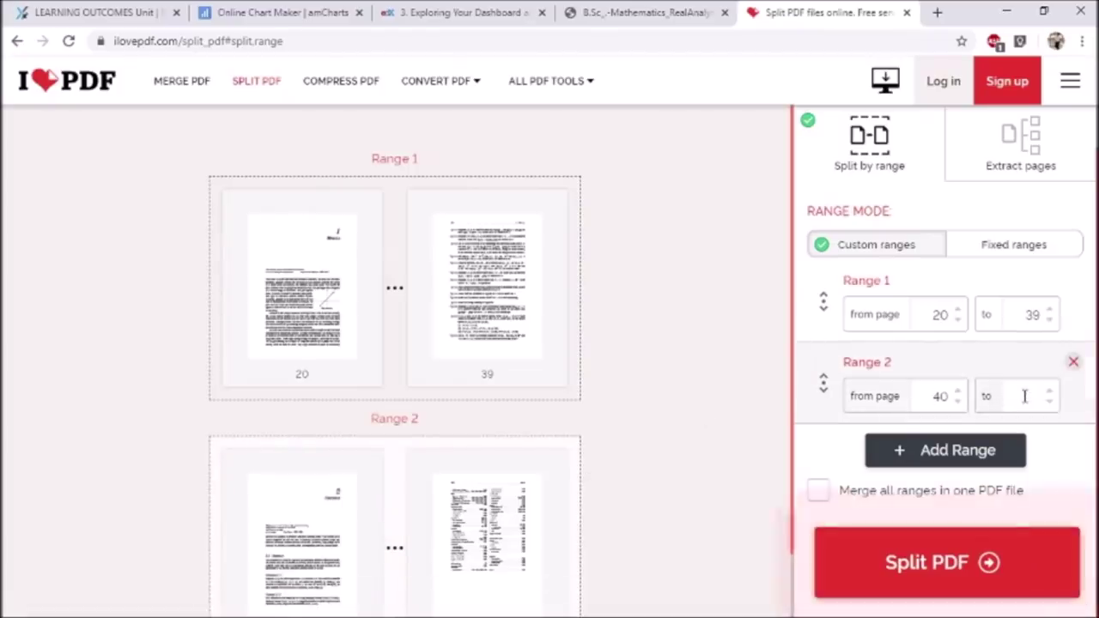
# Step: Using chapter starts from Acrobat Reader, add split ranges 54–70, 71–87, 88–99, 100–119, 120–141, 142–163 and 164–180
pyautogui.moveTo(541, 603)
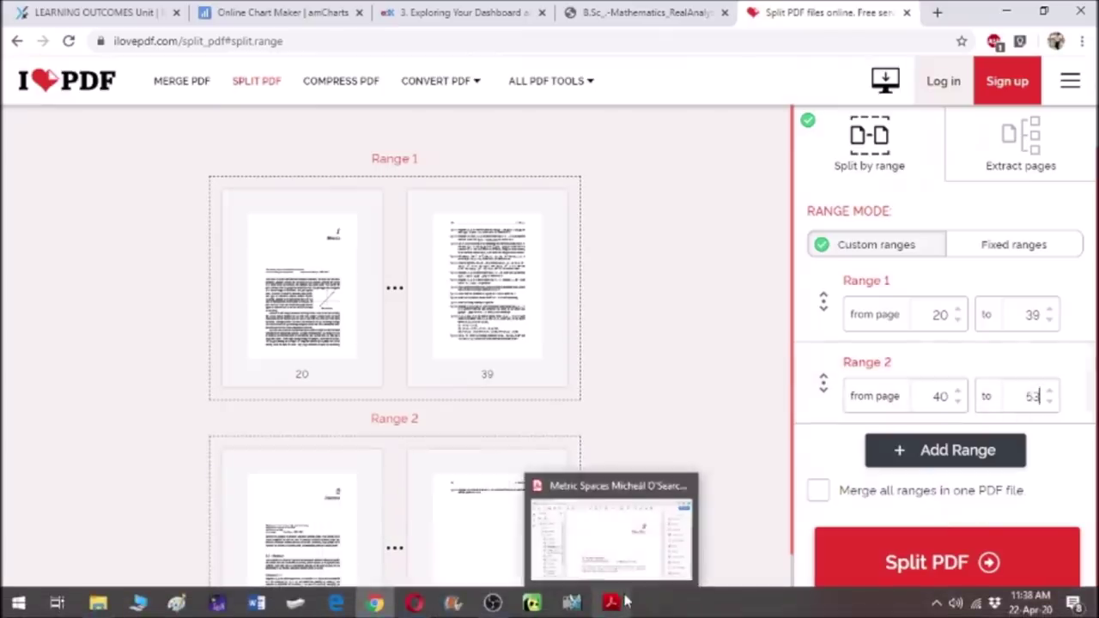
pyautogui.click(625, 601)
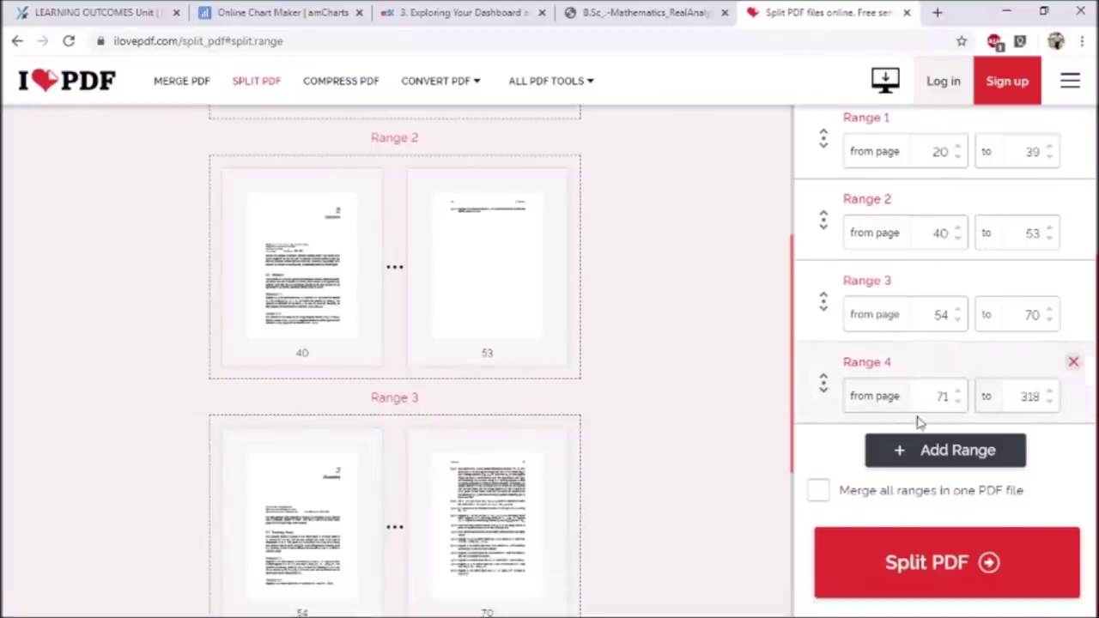
pyautogui.click(1019, 395)
pyautogui.press('Delete')
pyautogui.press('Delete')
pyautogui.press('Delete')
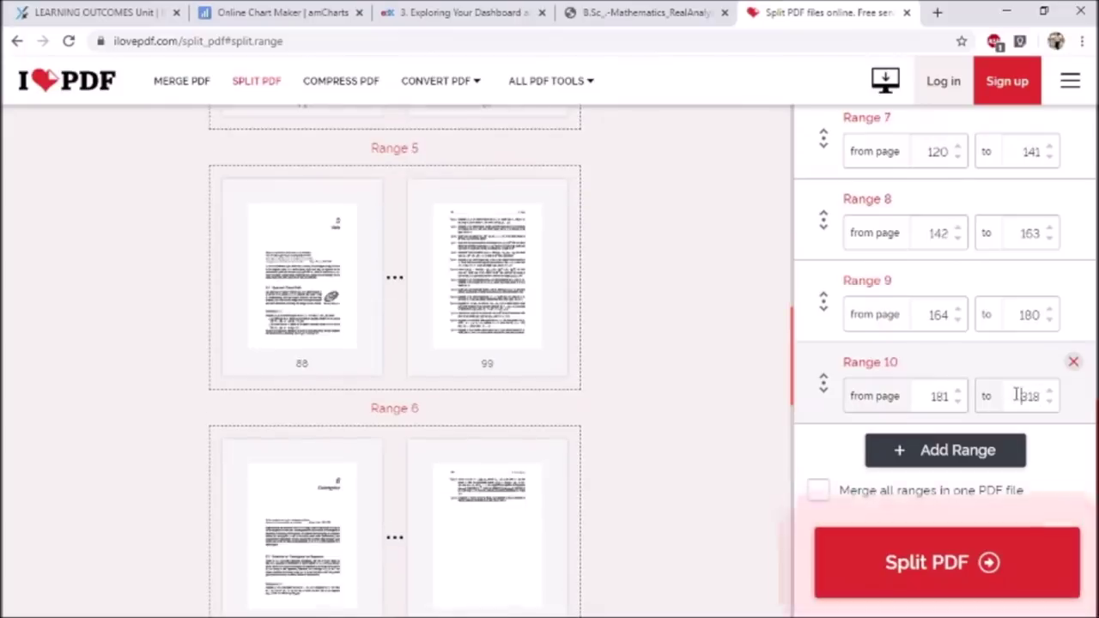
# Step: End the tenth range, starting at page 181, at page 206 and add an eleventh range for pages 207 to 318
pyautogui.press('Delete')
pyautogui.press('Delete')
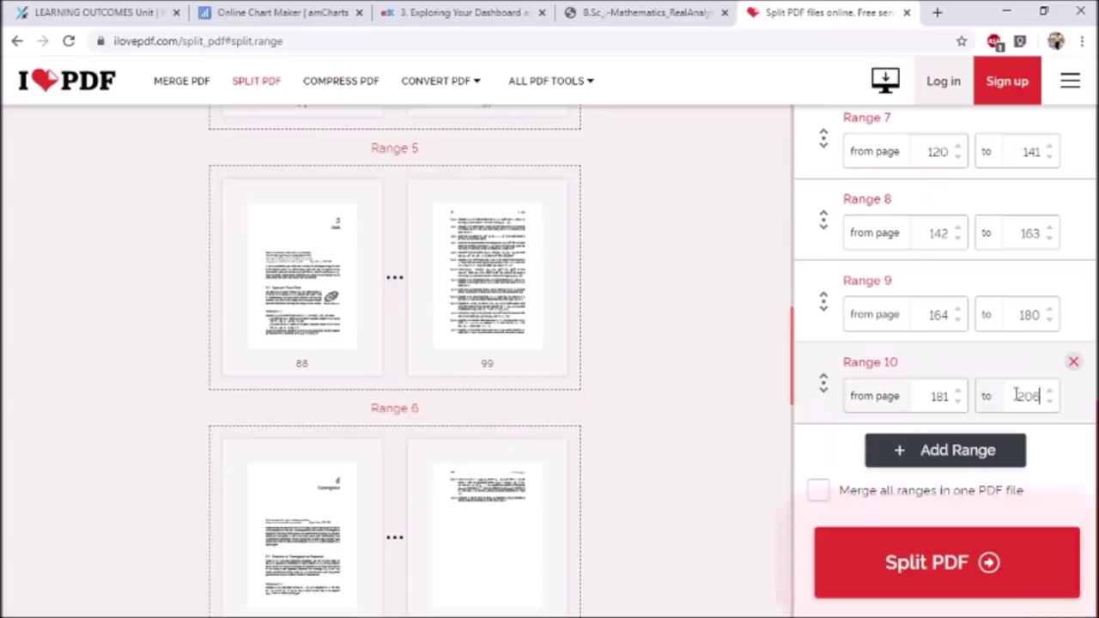
pyautogui.scroll(3, 988, 448)
pyautogui.scroll(-5, 997, 446)
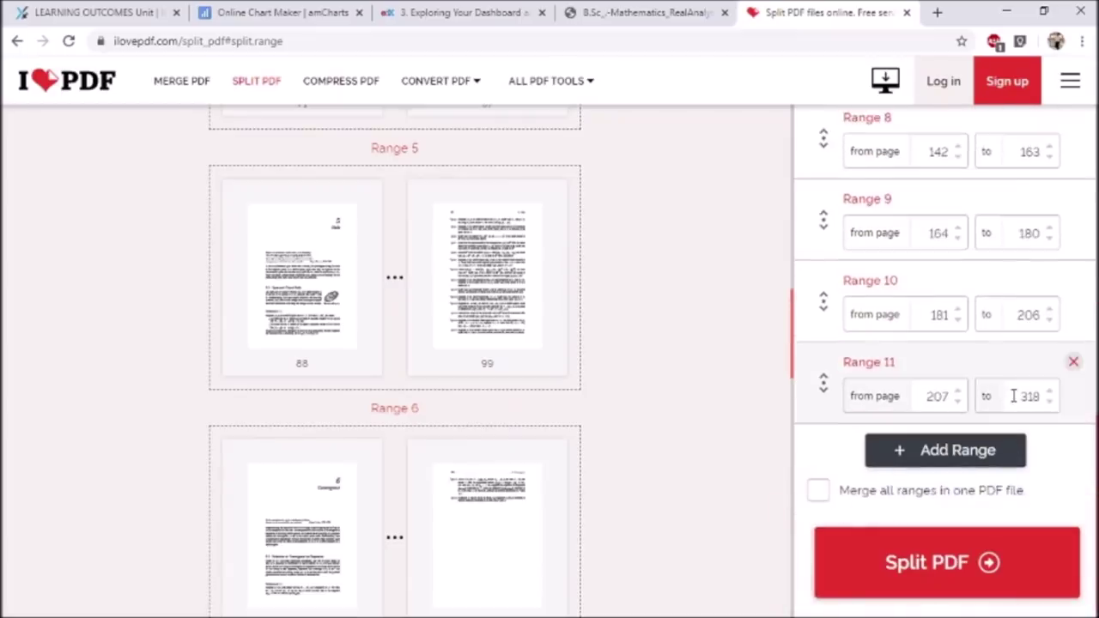
# Step: Split the PDF and extract all files from the downloaded ilovepdf_split-range.zip
pyautogui.click(986, 562)
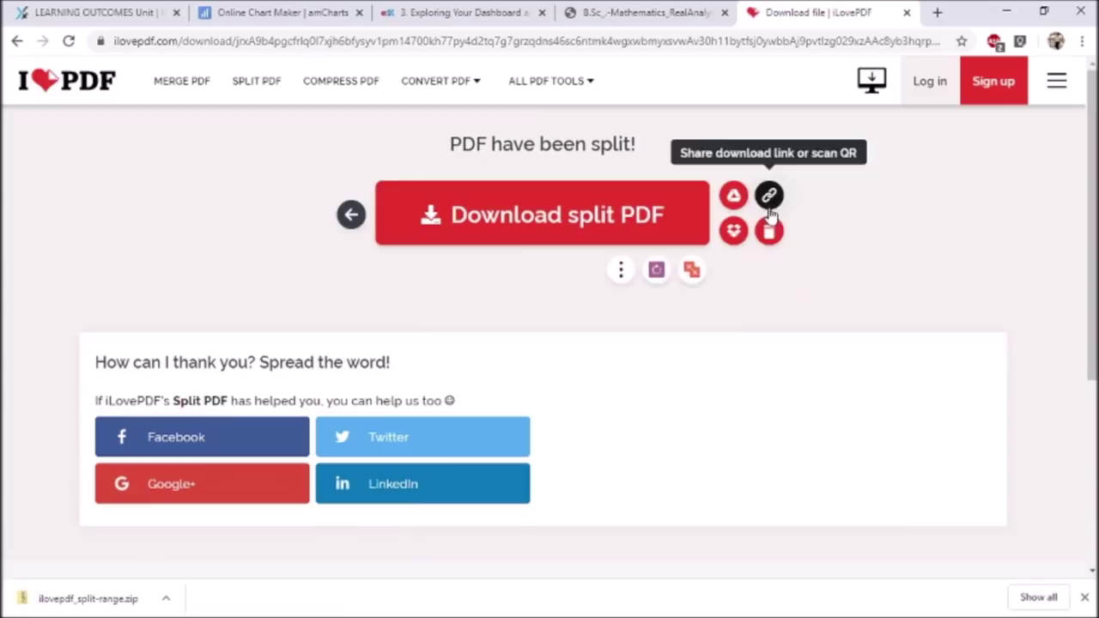
pyautogui.click(165, 598)
pyautogui.click(192, 542)
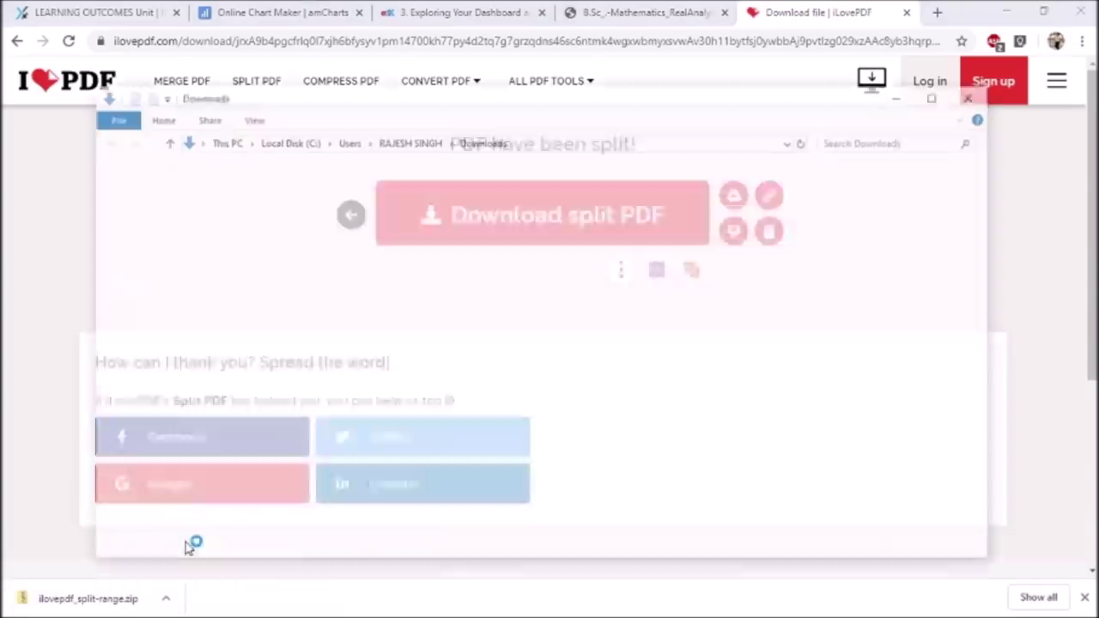
pyautogui.doubleClick(261, 224)
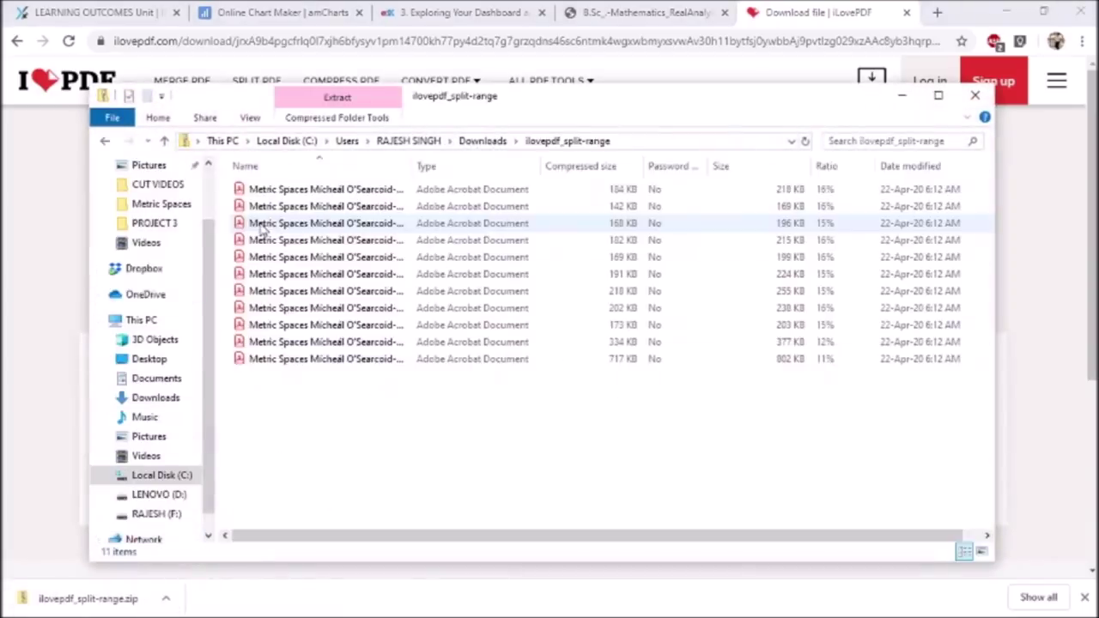
pyautogui.click(348, 102)
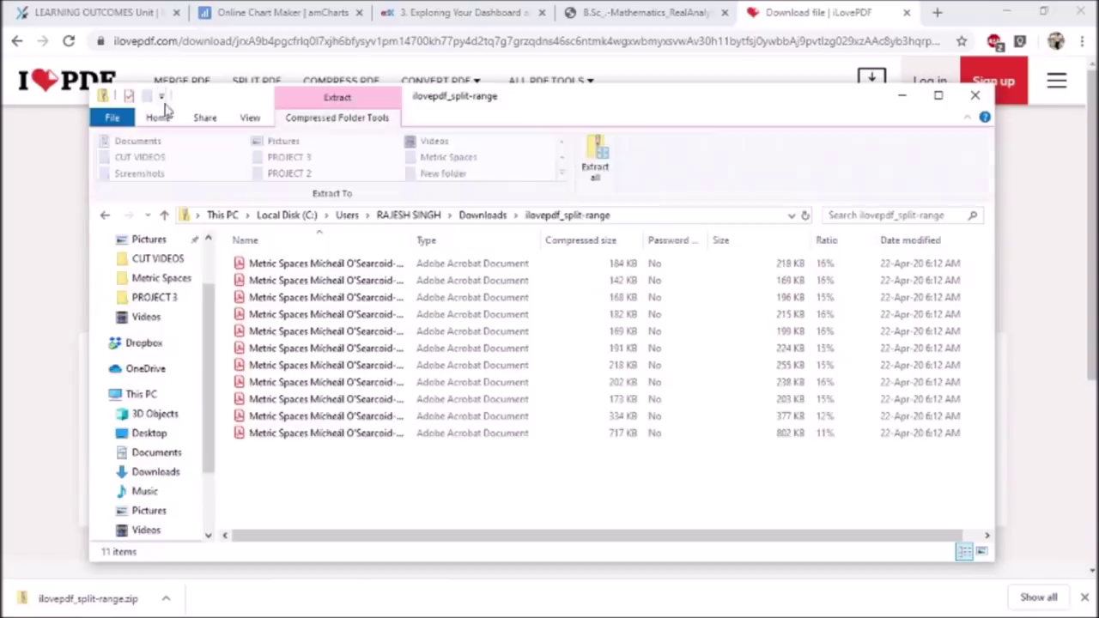
pyautogui.click(601, 158)
pyautogui.click(705, 479)
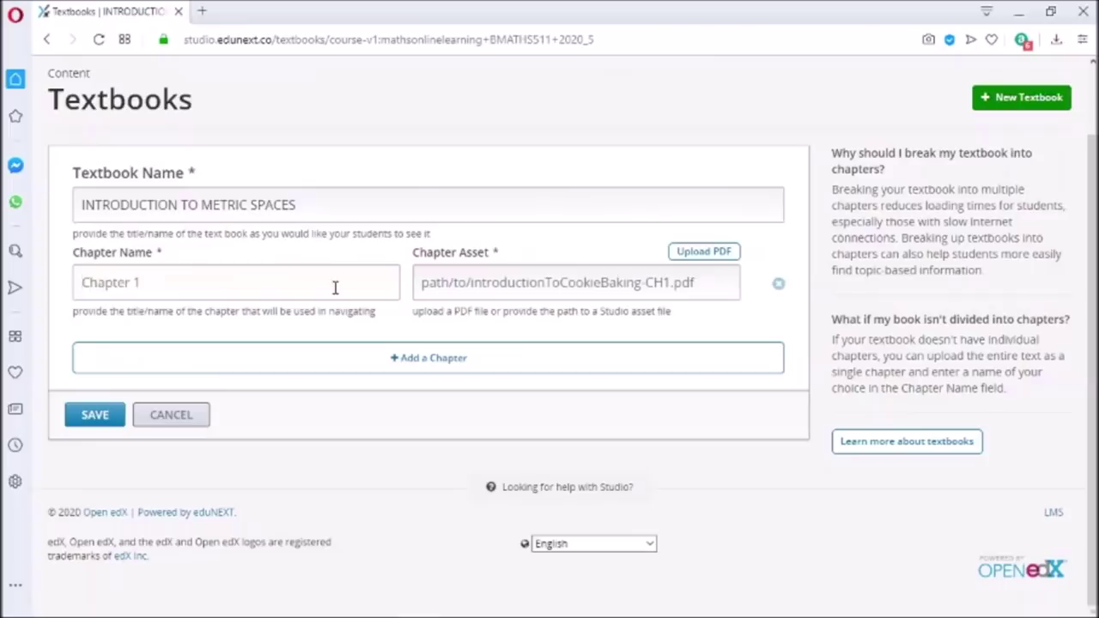
# Step: In Studio in Opera, name the first chapter METRICS and upload the pages 20-39 PDF from Downloads > ilovepdf_split-range as its asset
pyautogui.click(334, 288)
pyautogui.write('METRICS')
pyautogui.click(696, 253)
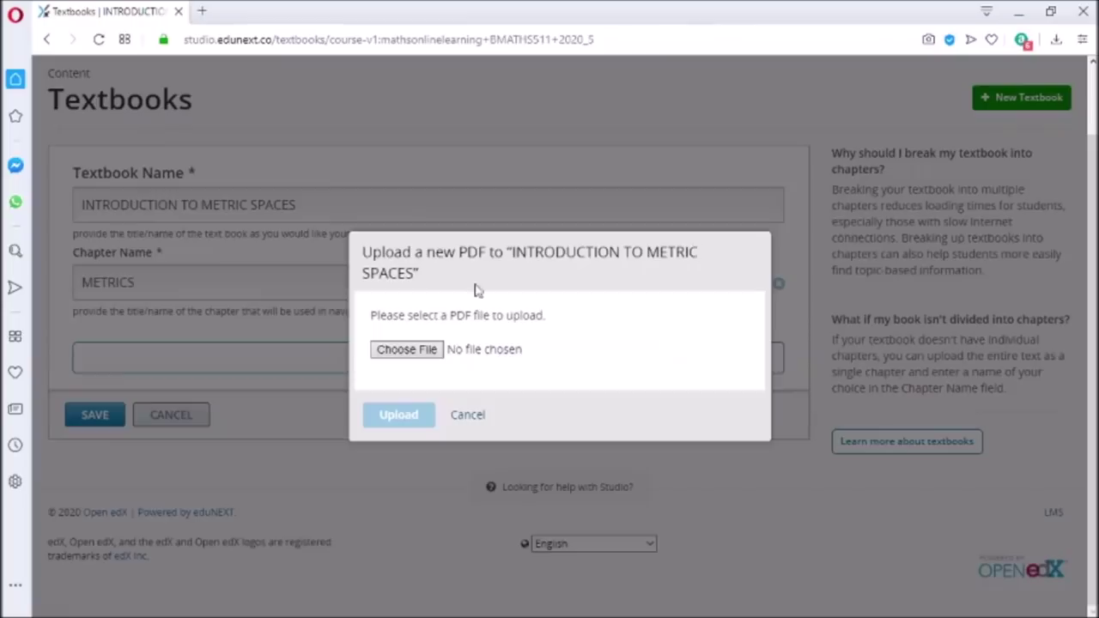
pyautogui.click(420, 351)
pyautogui.moveTo(127, 197); pyautogui.dragTo(124, 137)
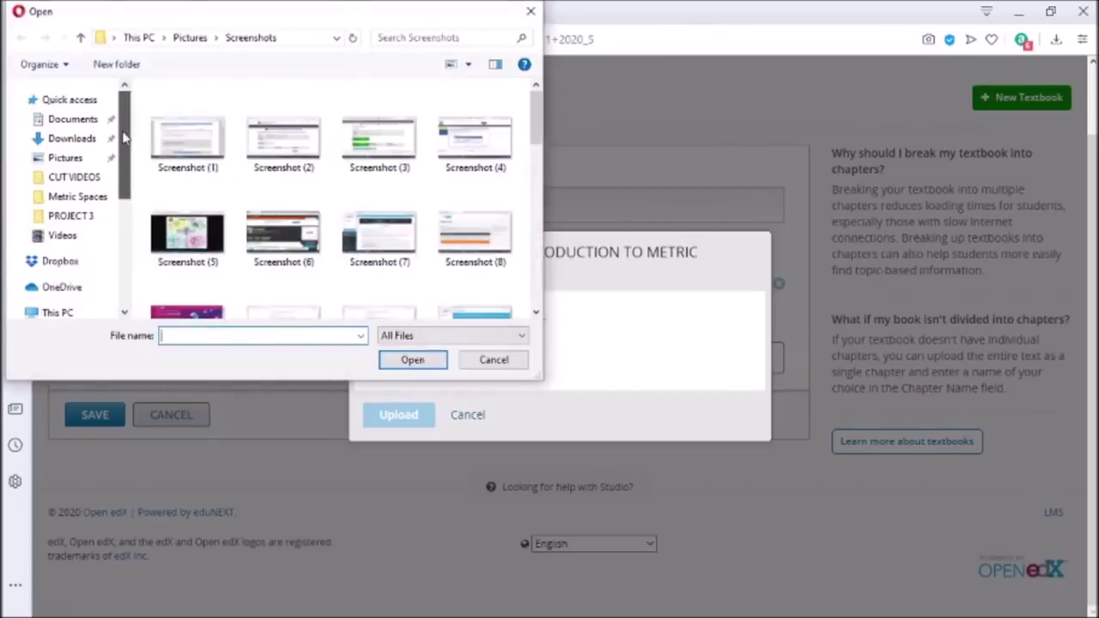
pyautogui.scroll(-1, 124, 146)
pyautogui.click(72, 105)
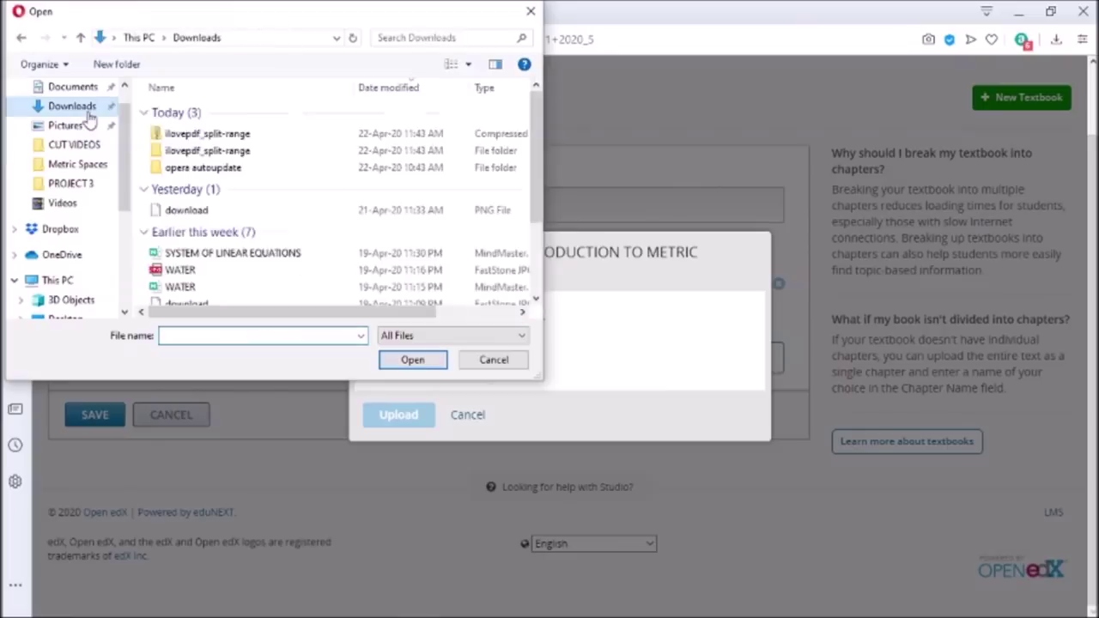
pyautogui.doubleClick(199, 150)
pyautogui.doubleClick(197, 123)
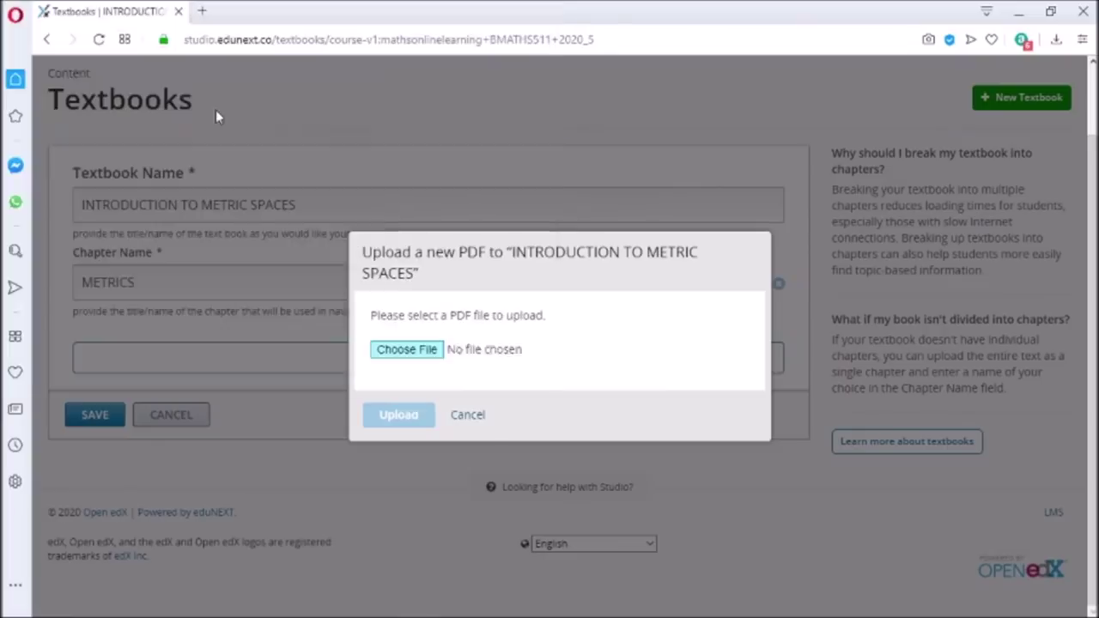
pyautogui.click(400, 415)
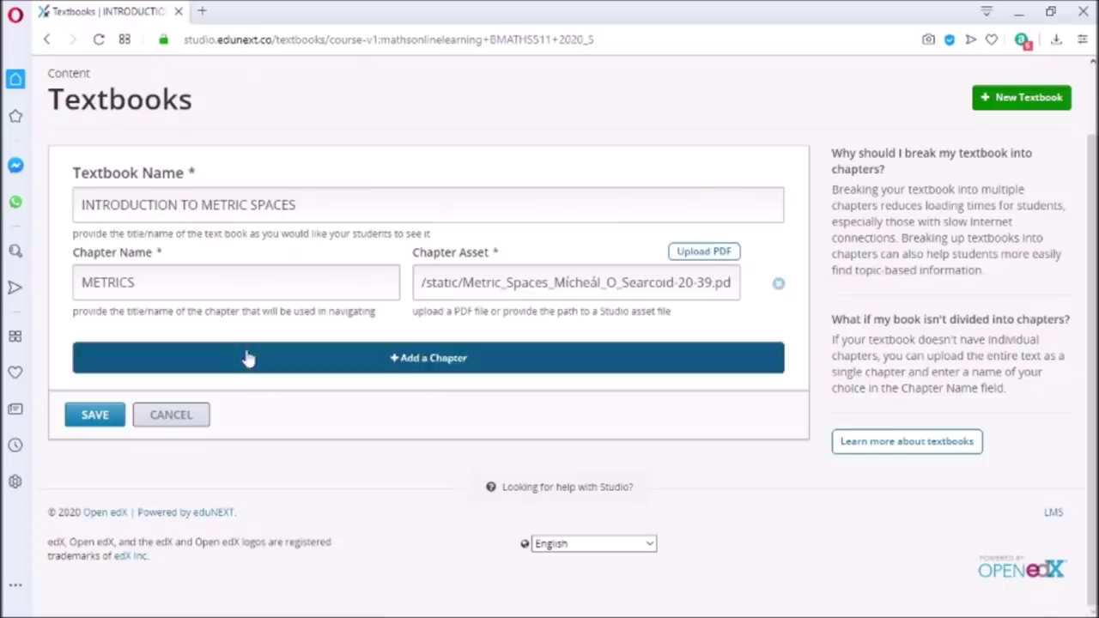
# Step: Add a second chapter named DISTANCE and upload the pages 40-53 PDF as its asset
pyautogui.click(250, 357)
pyautogui.click(178, 360)
pyautogui.write('DISTANCE')
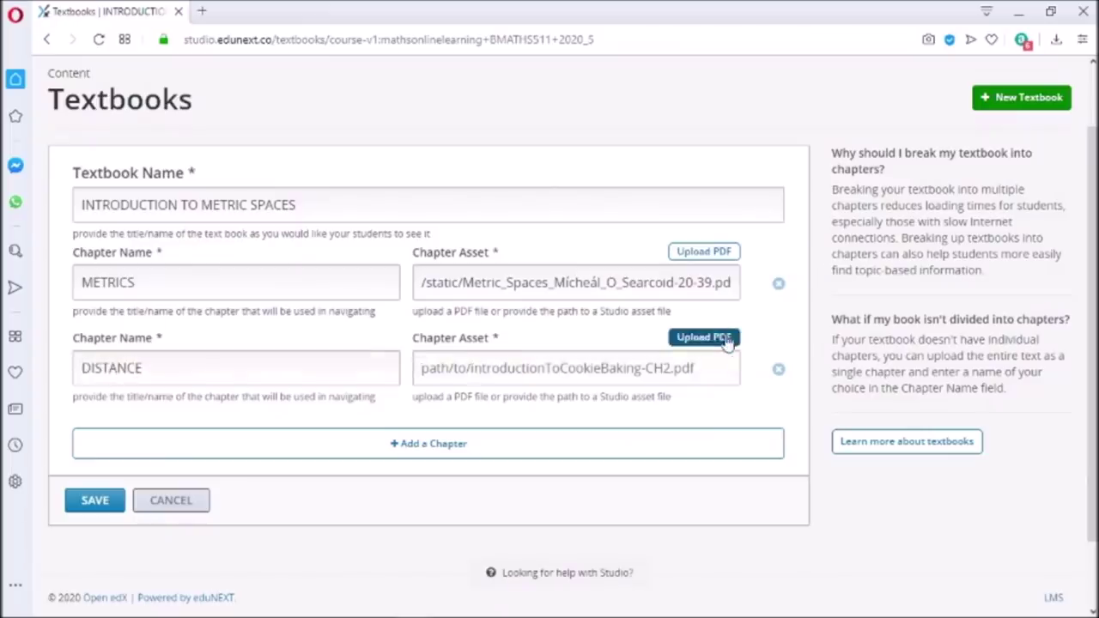
pyautogui.click(726, 336)
pyautogui.click(416, 355)
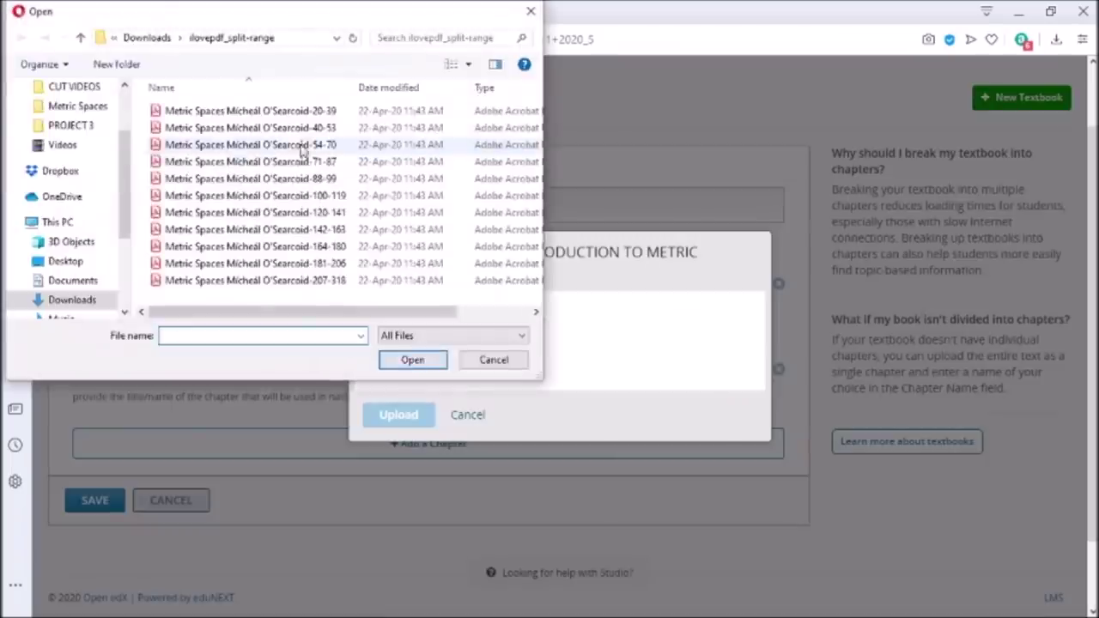
pyautogui.doubleClick(246, 123)
pyautogui.click(399, 415)
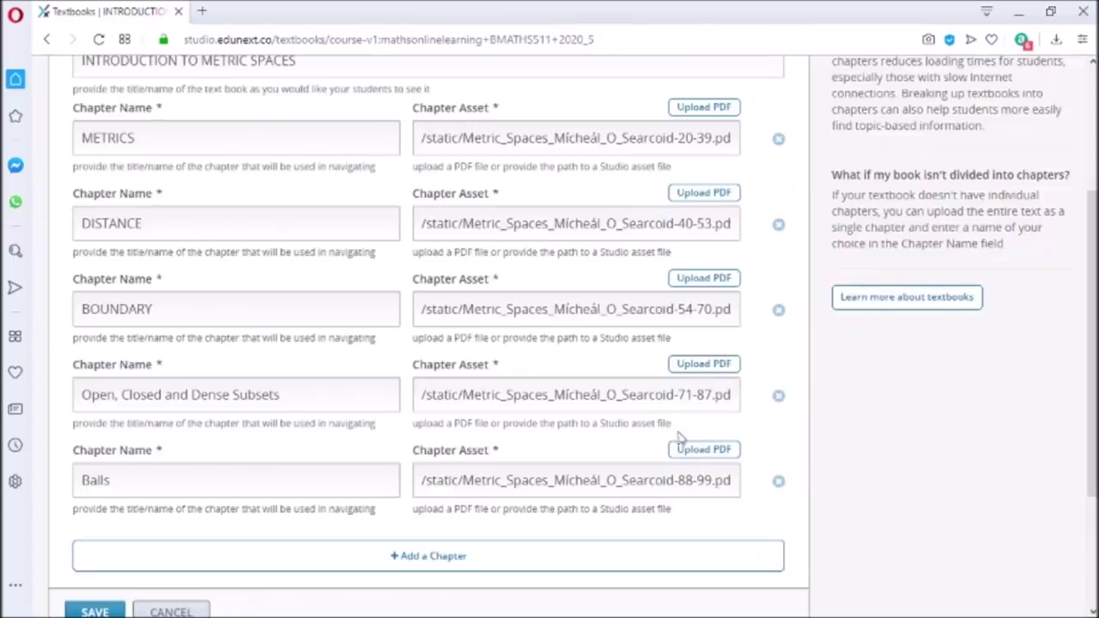
# Step: Save the INTRODUCTION TO METRIC SPACES textbook and expand its list of PDF chapters
pyautogui.scroll(-2, 429, 343)
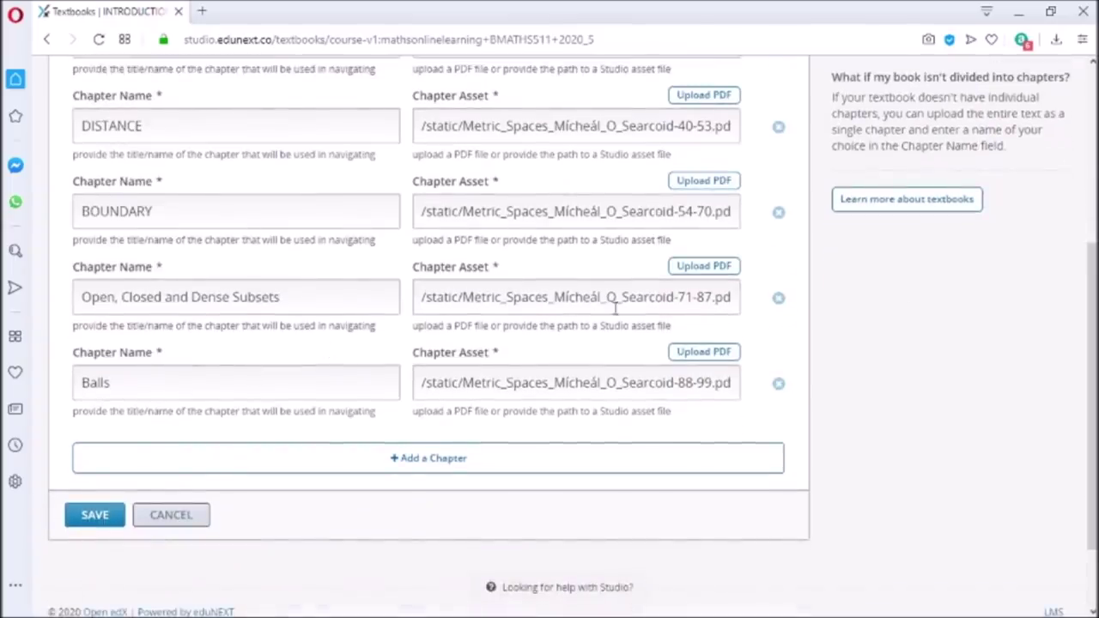
pyautogui.scroll(-1, 900, 283)
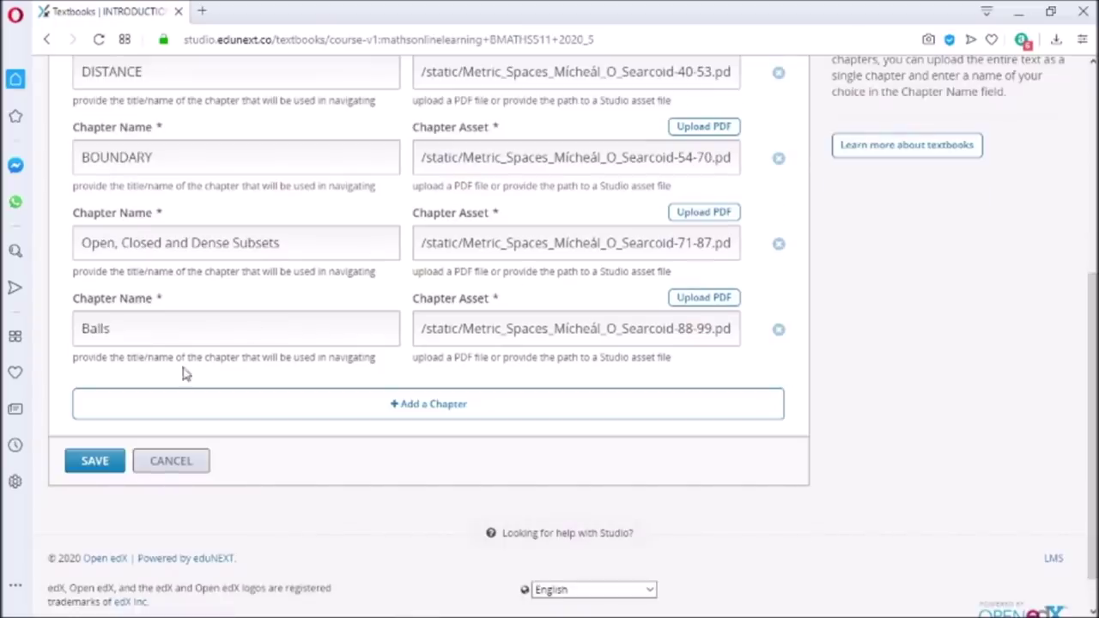
pyautogui.click(93, 464)
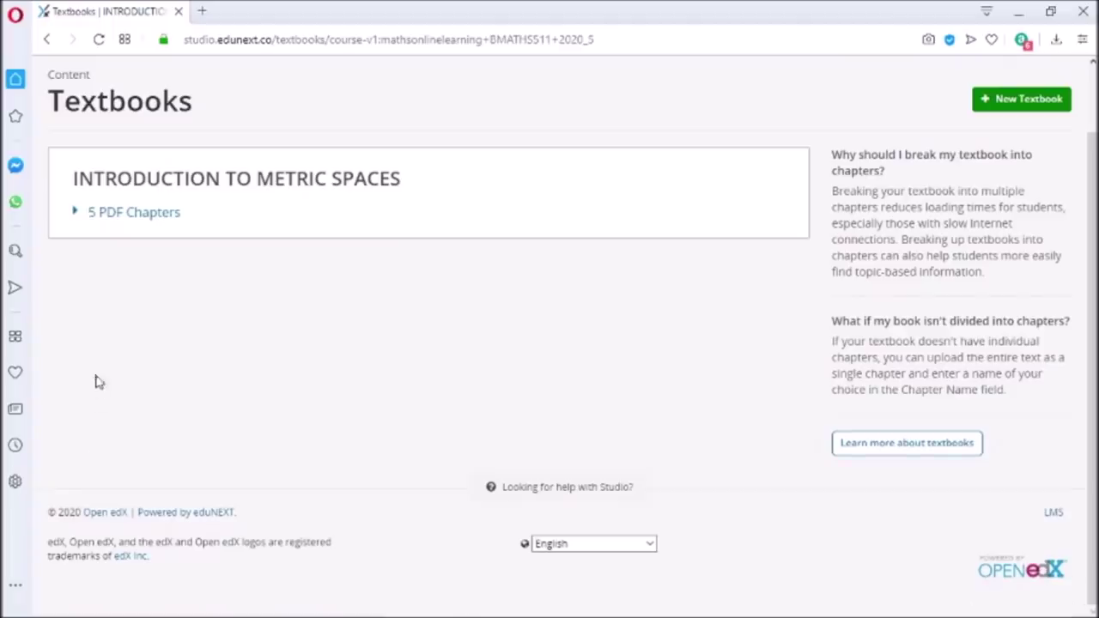
pyautogui.click(116, 215)
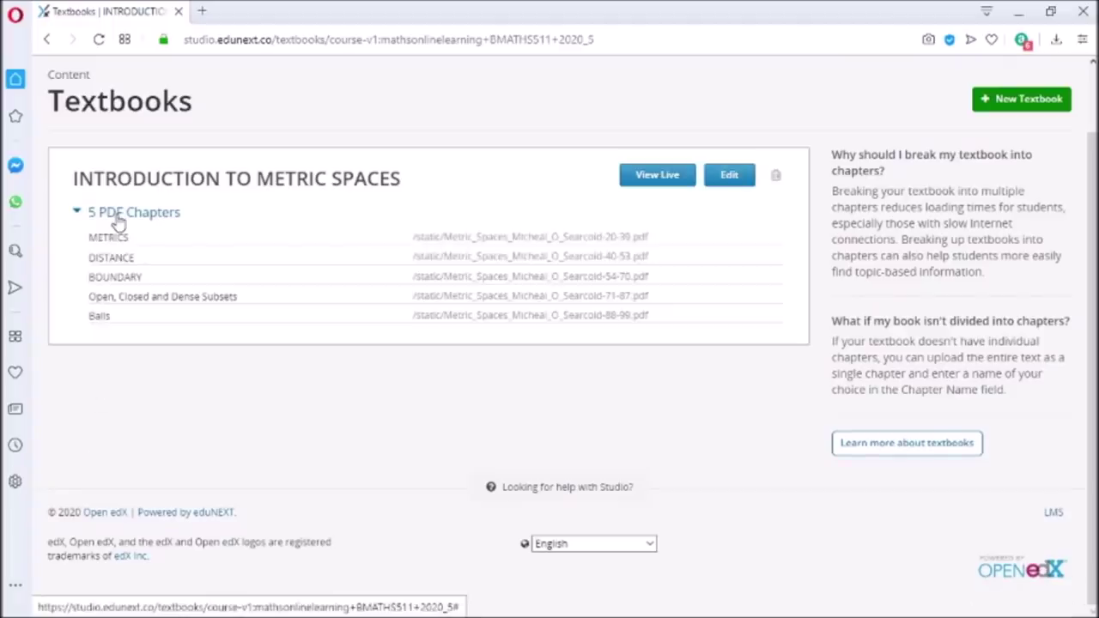